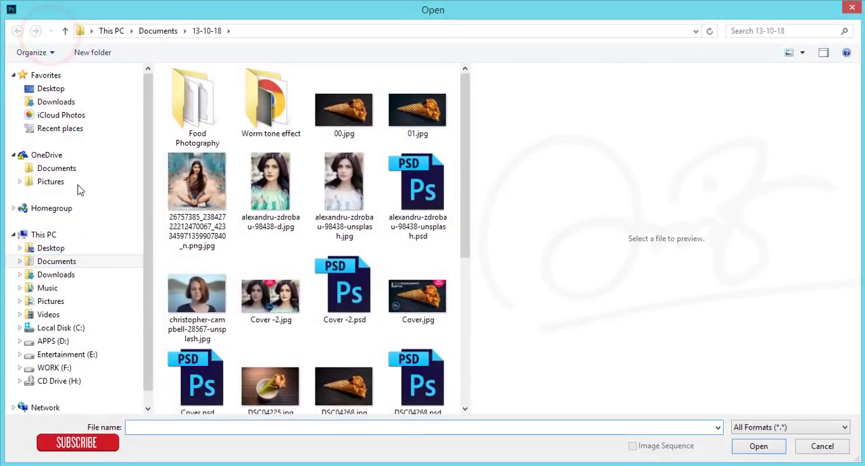
Step: Open stock_sara_3_by_b_a_l_a_n_c_e-d6bm4j9.jpg from the 14-10-18 folder in Documents
left_click(50, 261)
double_click(256, 150)
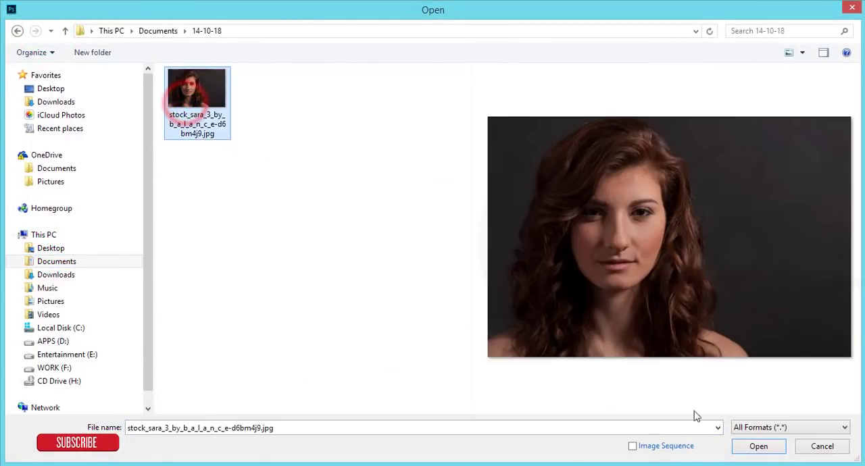
left_click(758, 446)
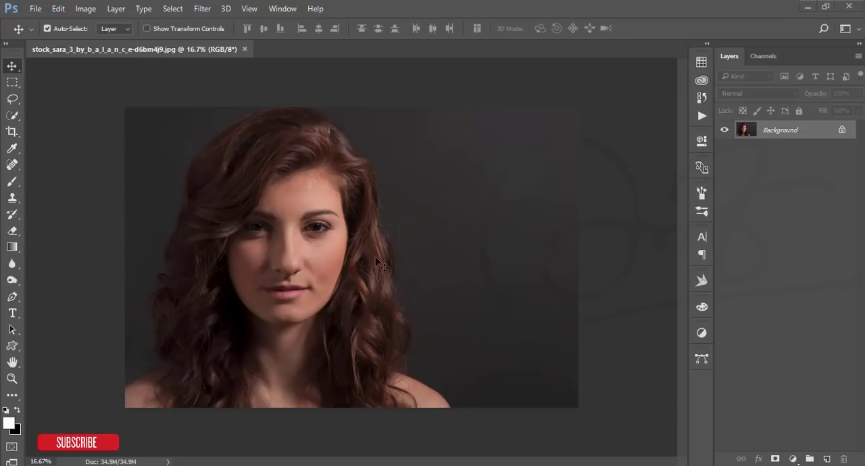
Step: Duplicate the Background layer of the portrait
scroll(400, 248, "up", 2)
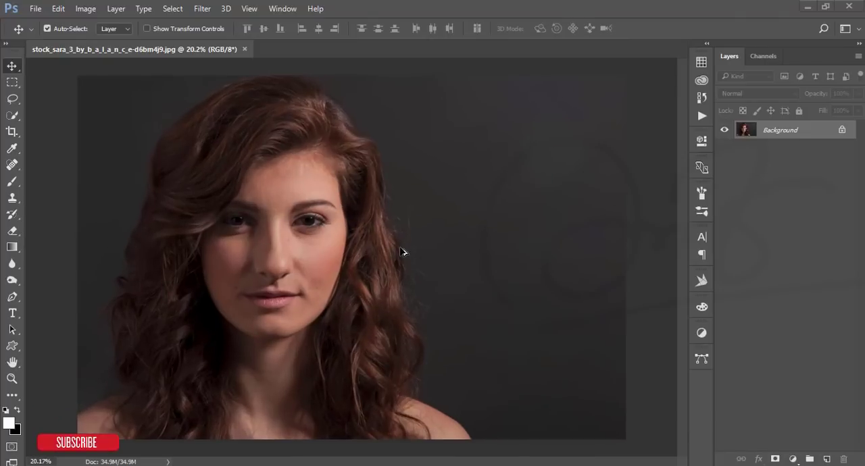
scroll(402, 252, "down", 1)
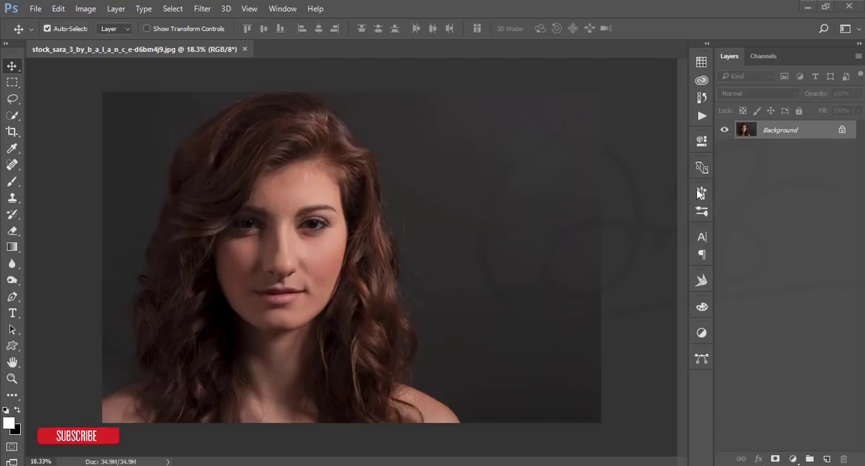
left_click_drag(804, 138, 825, 454)
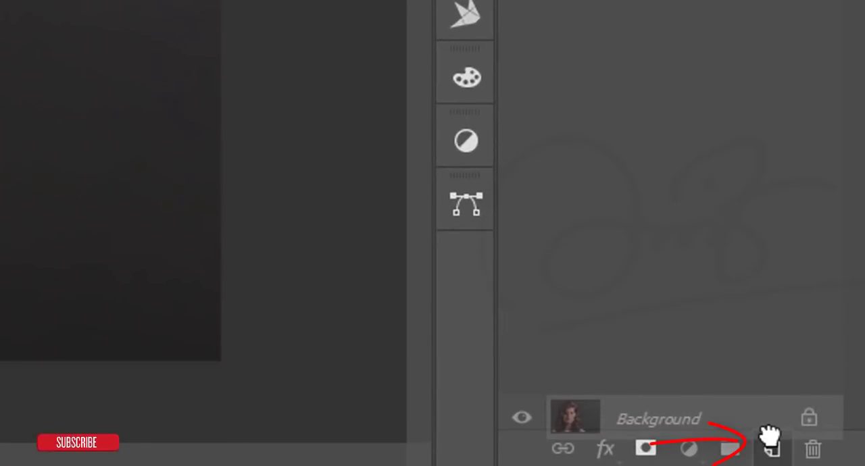
left_click_drag(771, 436, 770, 442)
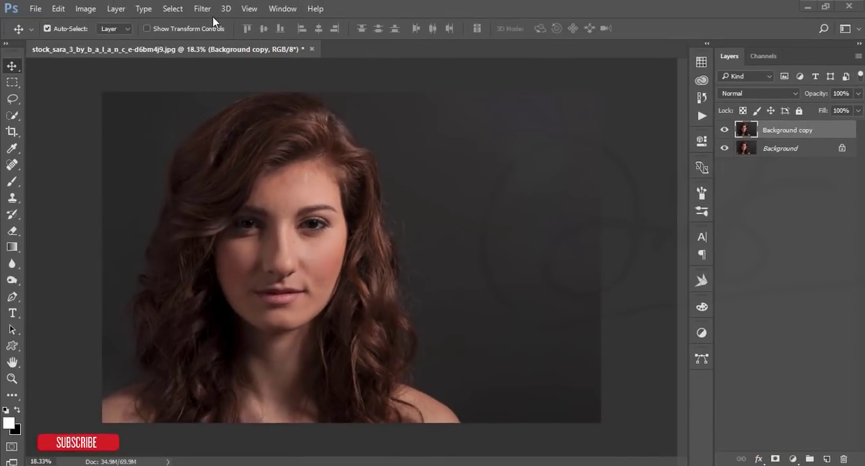
Step: Open the Photo-Toolbox SkinFiner filter on the duplicated background layer
left_click(202, 9)
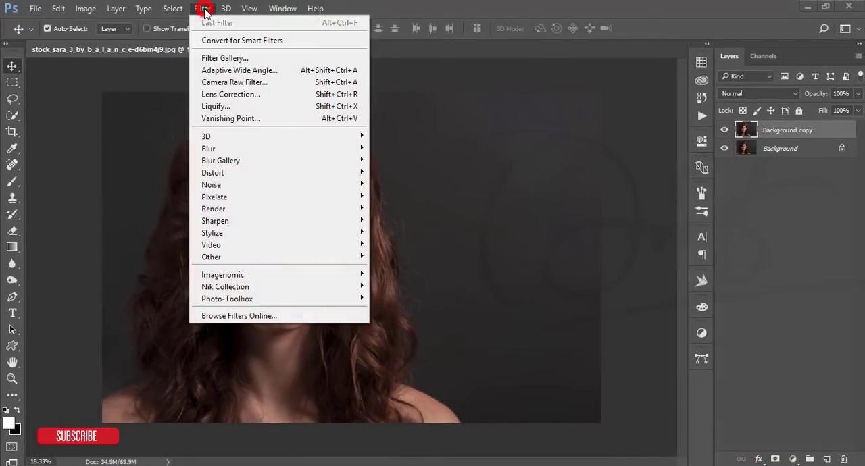
mouse_move(243, 277)
mouse_move(324, 300)
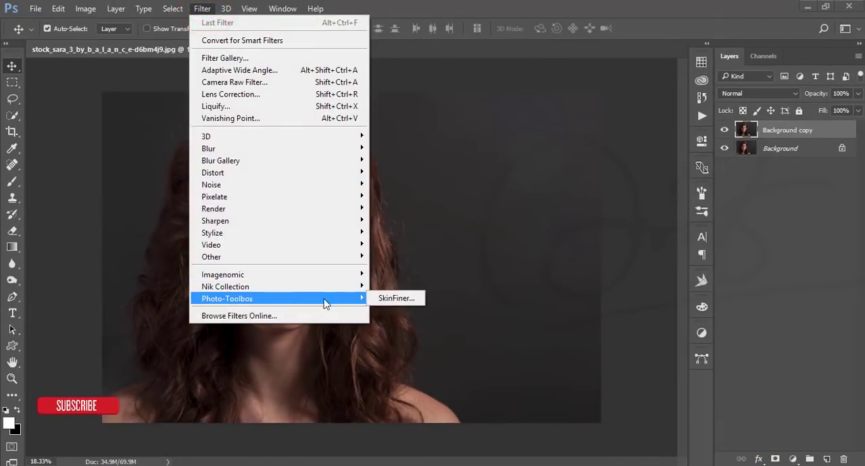
left_click(396, 298)
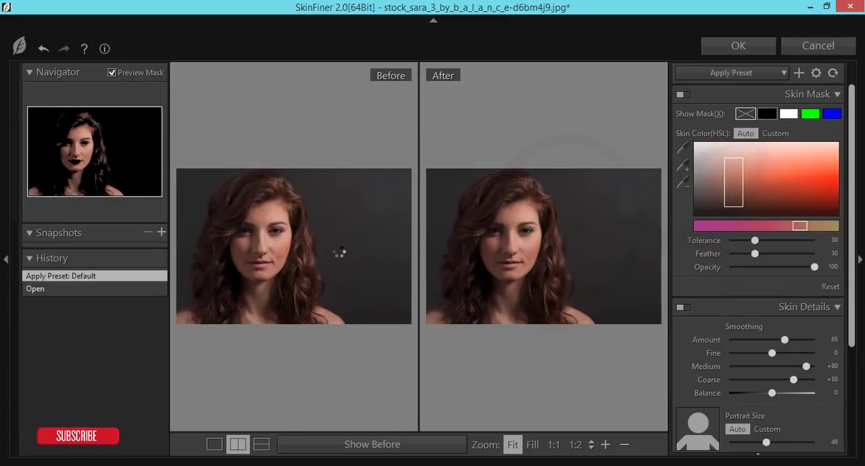
Step: Set the skin smoothing Amount to 81, Fine to +40 and Coarse to +22
left_click(505, 250)
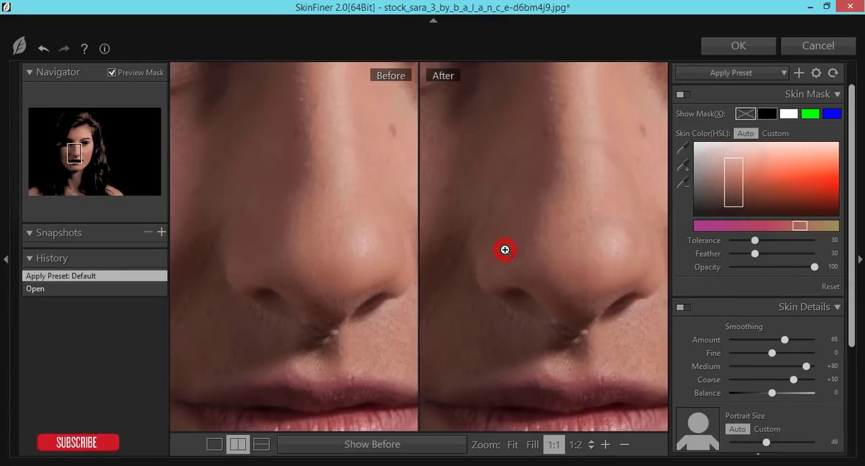
left_click(504, 250)
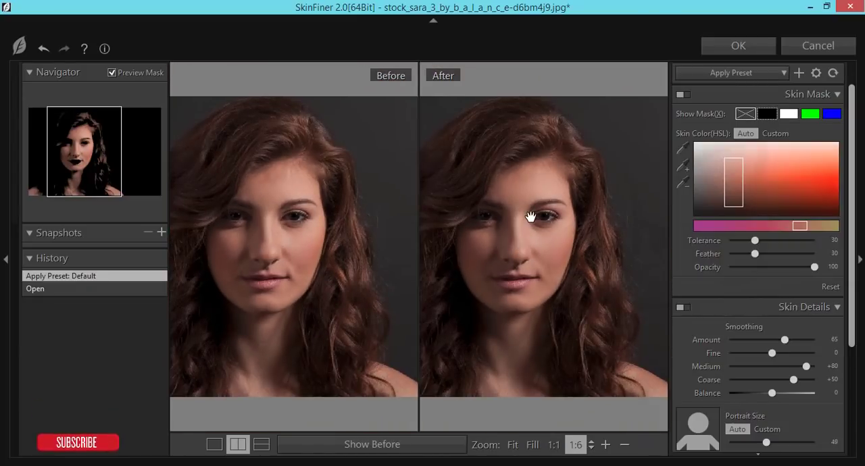
scroll(308, 234, "up", 3)
left_click_drag(643, 274, 537, 263)
left_click_drag(754, 240, 754, 241)
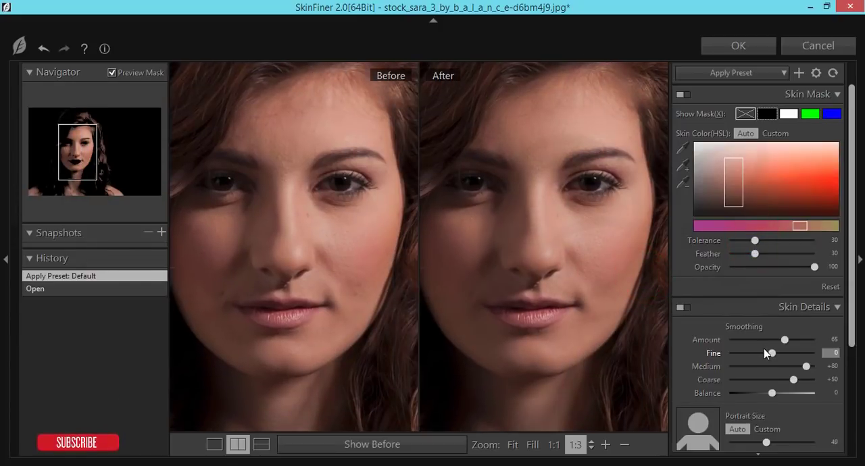
scroll(767, 348, "down", 4)
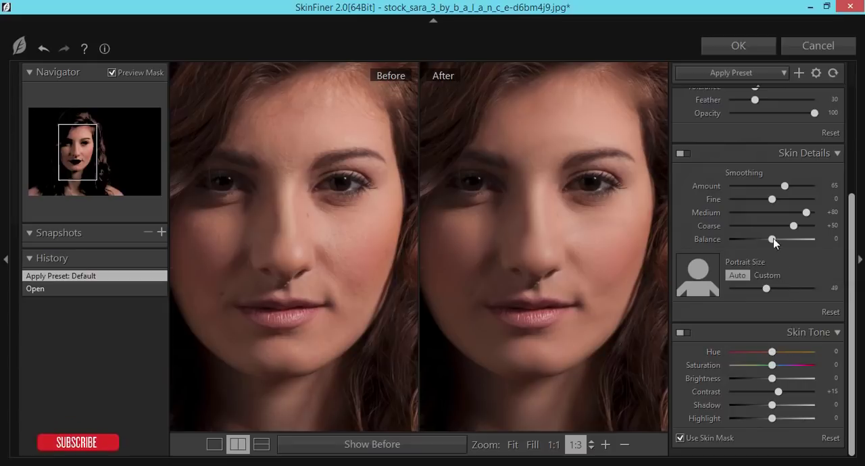
mouse_move(786, 185)
left_mouse_down()
mouse_move(800, 191)
mouse_move(773, 200)
mouse_move(790, 201)
left_mouse_up()
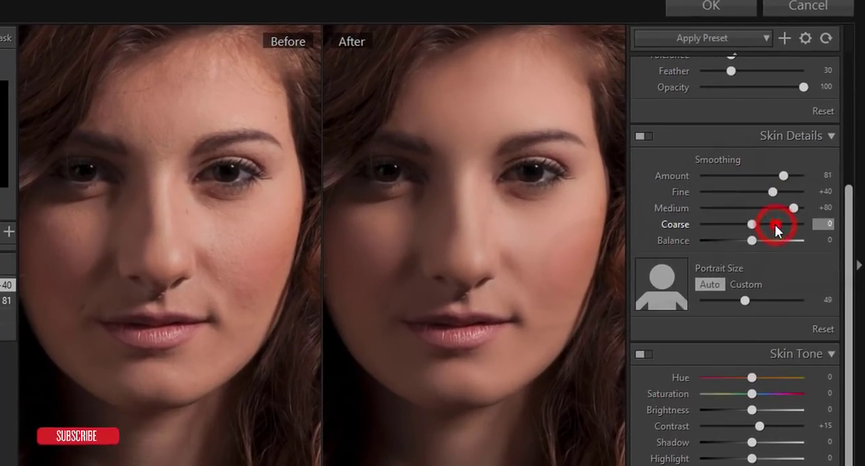
double_click(776, 224)
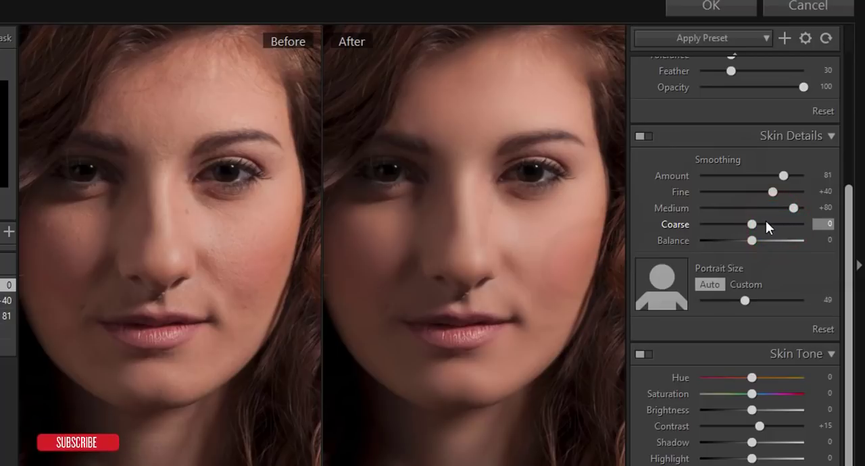
left_click_drag(754, 223, 765, 226)
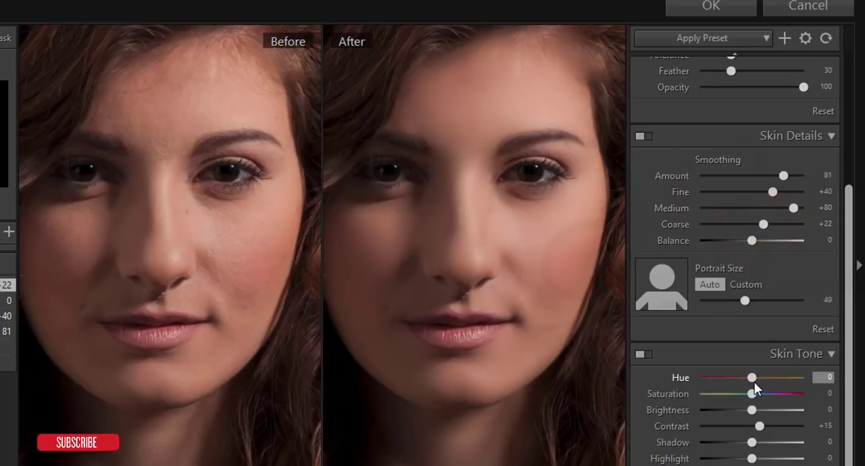
Step: Set the skin tone Hue to +19, Saturation to -6, Brightness to +46 and Contrast to +27
left_click_drag(754, 380, 823, 382)
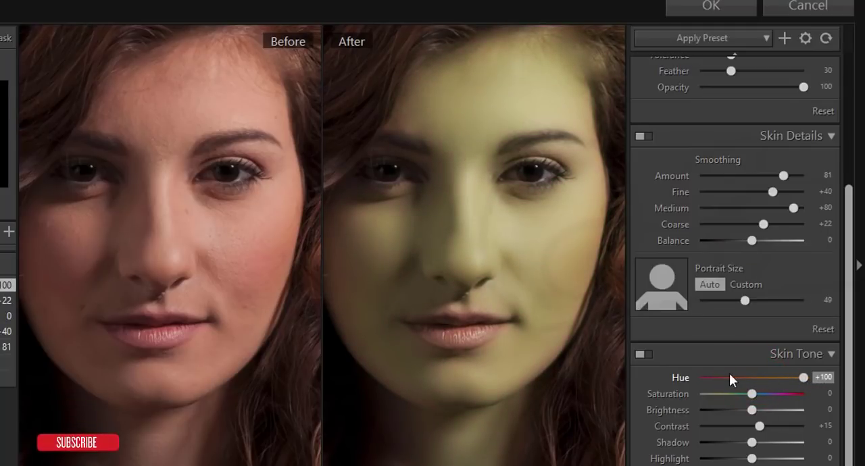
left_click_drag(804, 383, 758, 379)
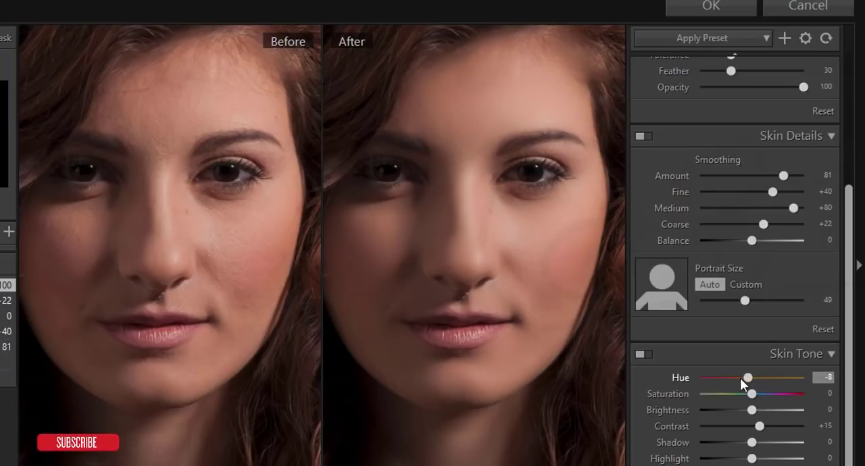
left_click_drag(737, 380, 772, 399)
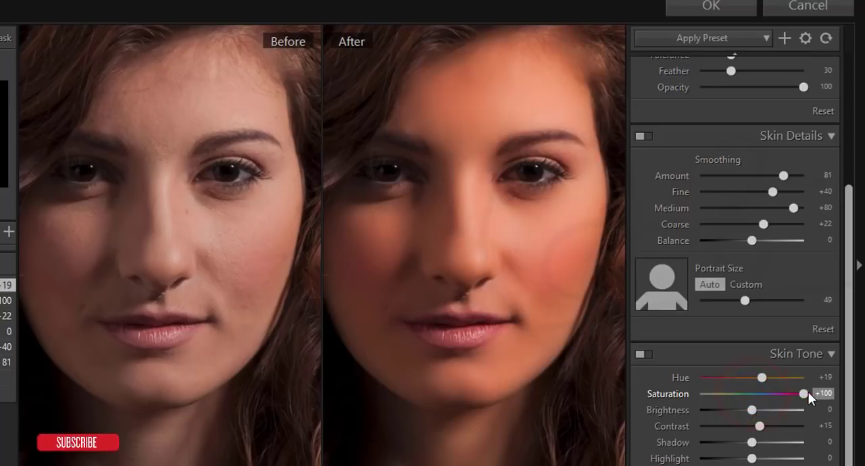
left_click_drag(814, 392, 757, 407)
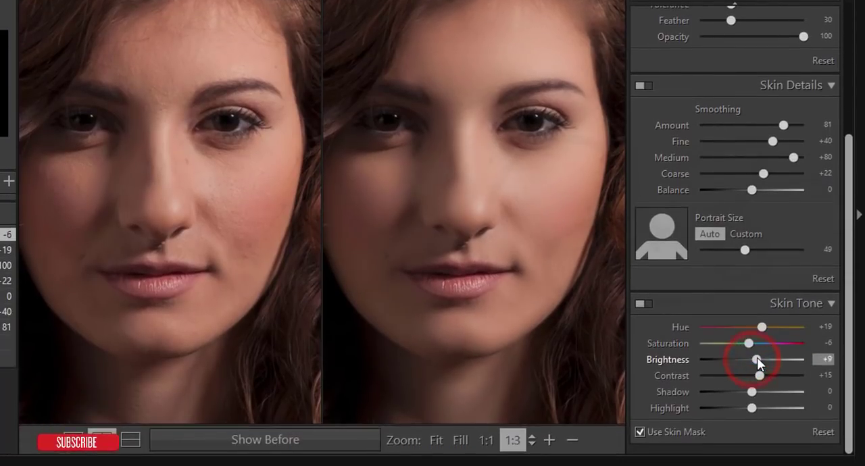
left_click_drag(756, 358, 767, 381)
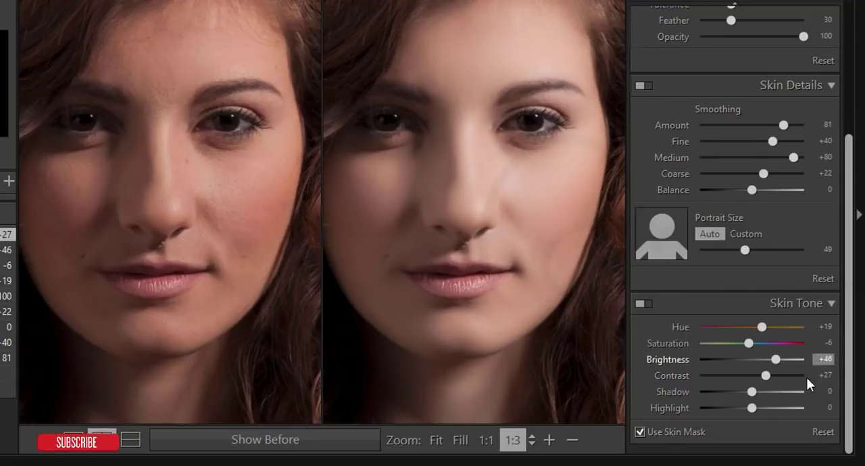
Step: Set the skin tone Shadow to -25 and Highlight to +50, and apply the SkinFiner filter to the layer
left_click(752, 392)
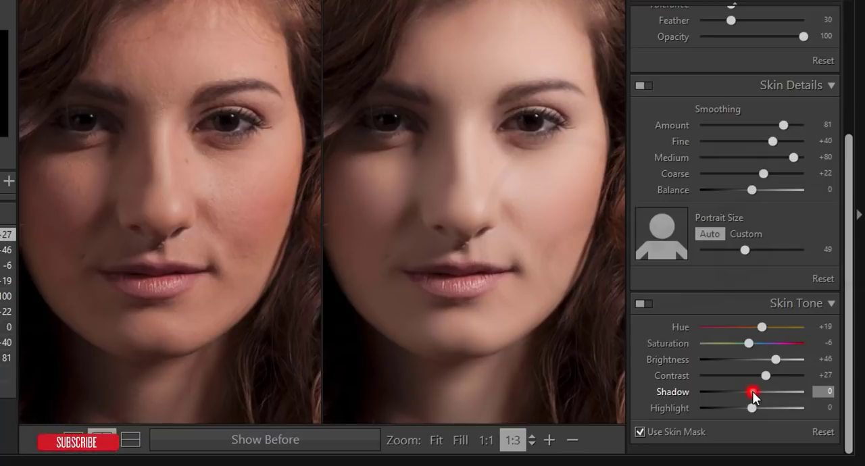
mouse_move(716, 393)
left_mouse_down()
mouse_move(810, 391)
mouse_move(750, 391)
mouse_move(752, 407)
mouse_move(735, 407)
mouse_move(779, 407)
mouse_move(744, 393)
left_mouse_up()
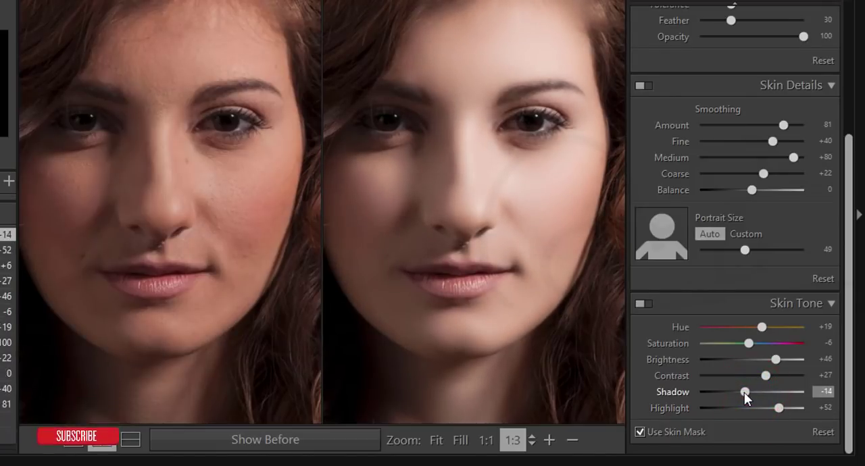
left_click(825, 392)
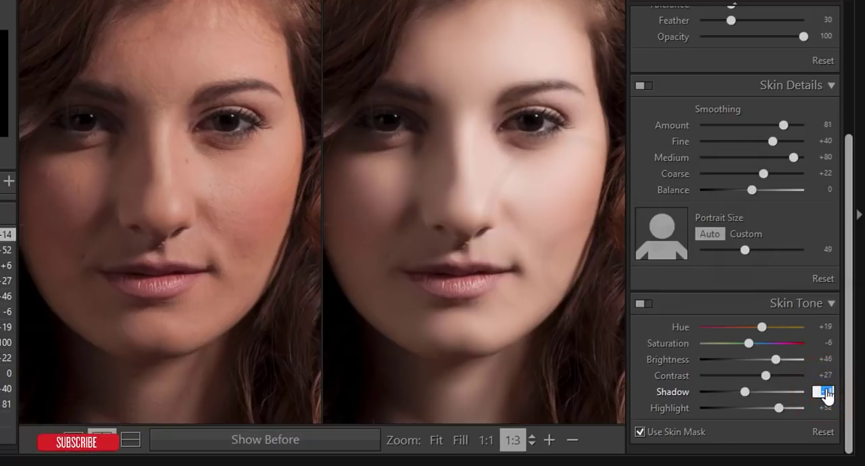
type("-25")
key("Return")
left_click(825, 408)
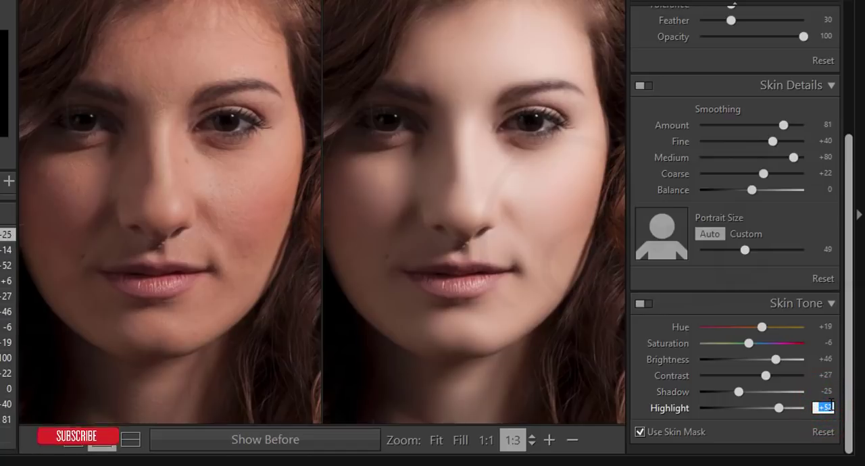
type("50")
key("Return")
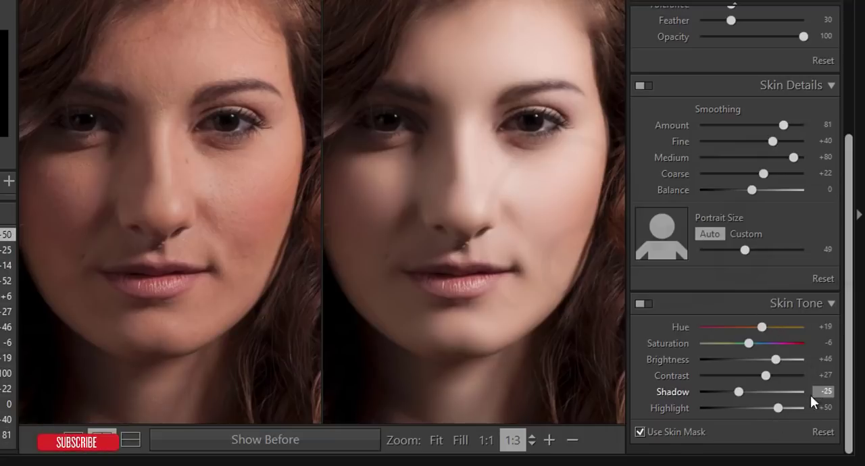
left_click(826, 395)
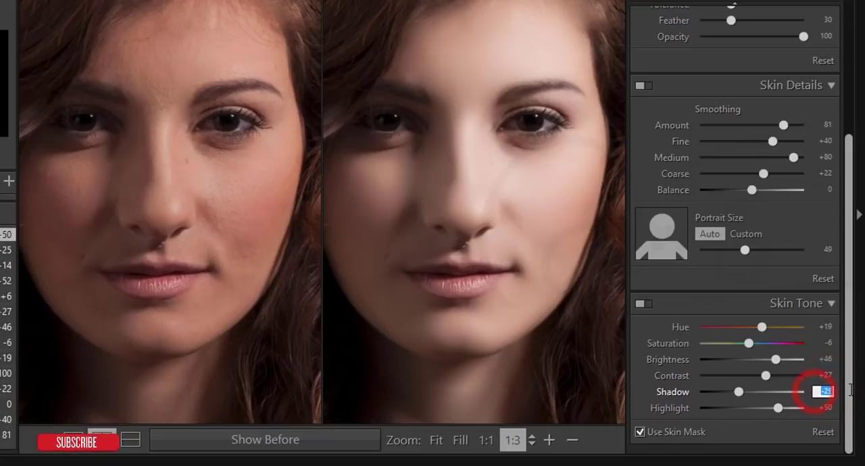
left_click(826, 407)
left_click(824, 392)
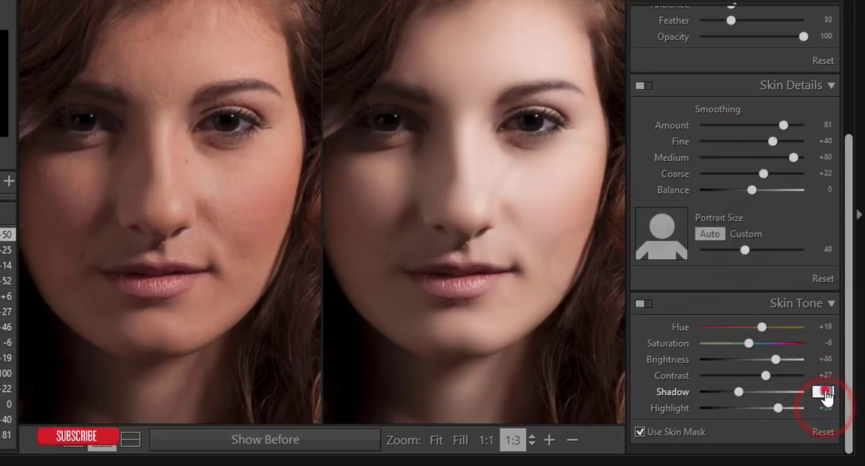
left_click(825, 409)
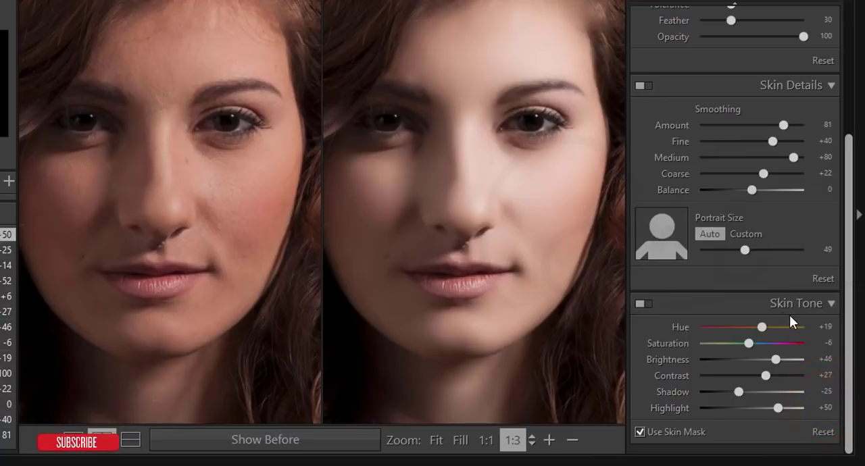
left_click_drag(848, 289, 848, 143)
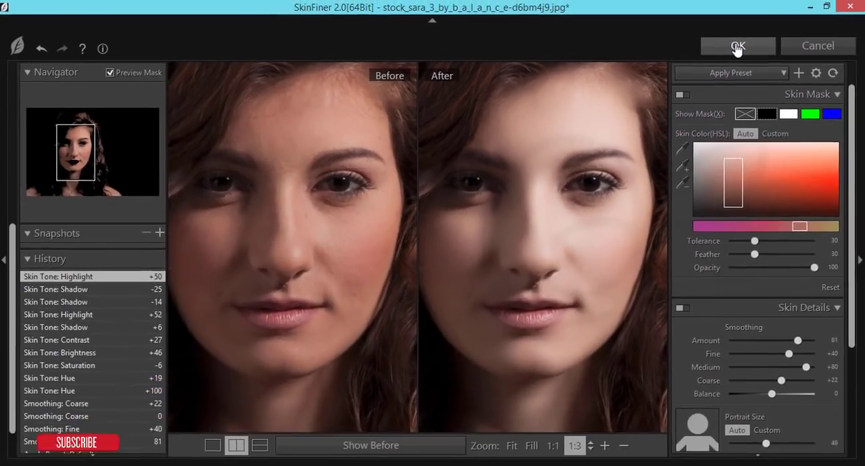
left_click(593, 63)
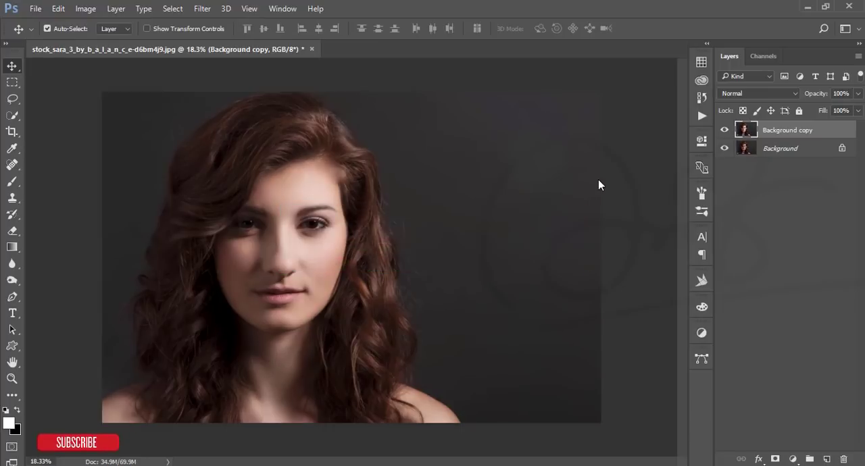
Step: Compare the retouched copy with the original by toggling its visibility, and inspect the skin around the nose and lips up close
left_click(725, 130)
left_click(725, 130)
scroll(284, 324, "up", 3)
scroll(284, 324, "up", 1)
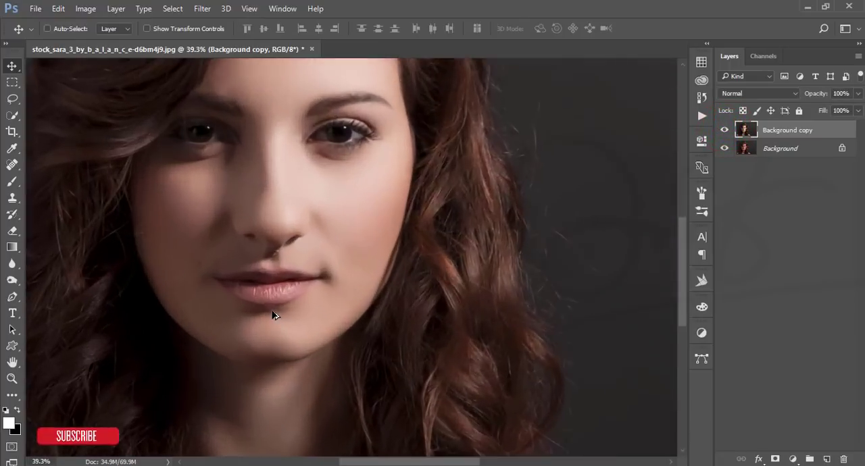
scroll(251, 257, "up", 4)
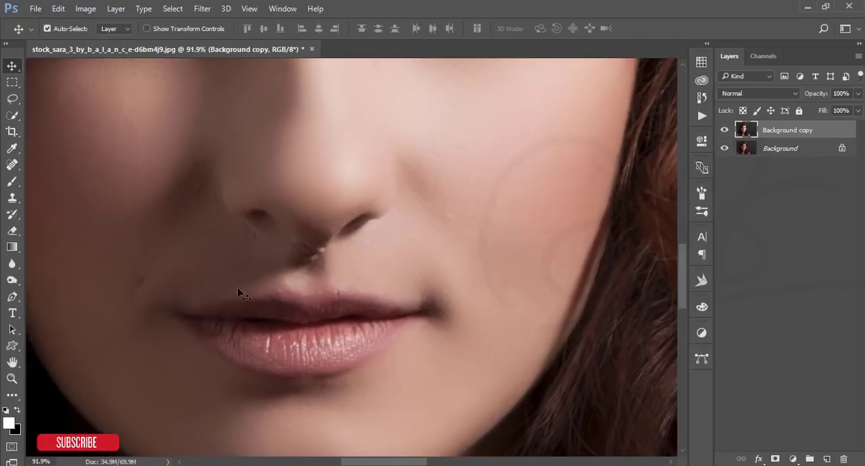
scroll(325, 386, "down", 5)
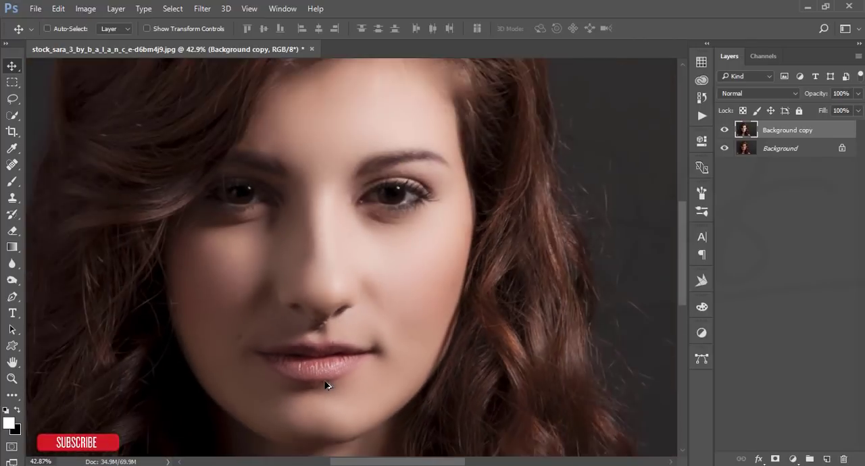
scroll(306, 371, "up", 1)
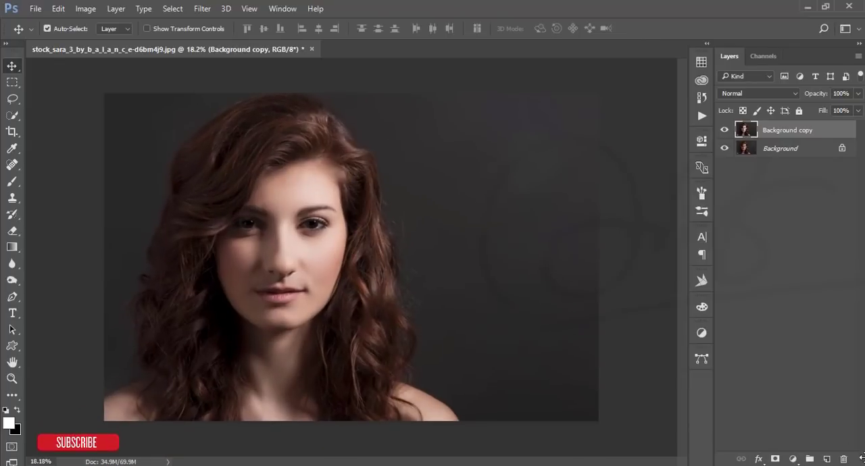
Step: Add a new layer above the retouched copy and set up a soft round brush of 80 px with 0% hardness
left_click(829, 460)
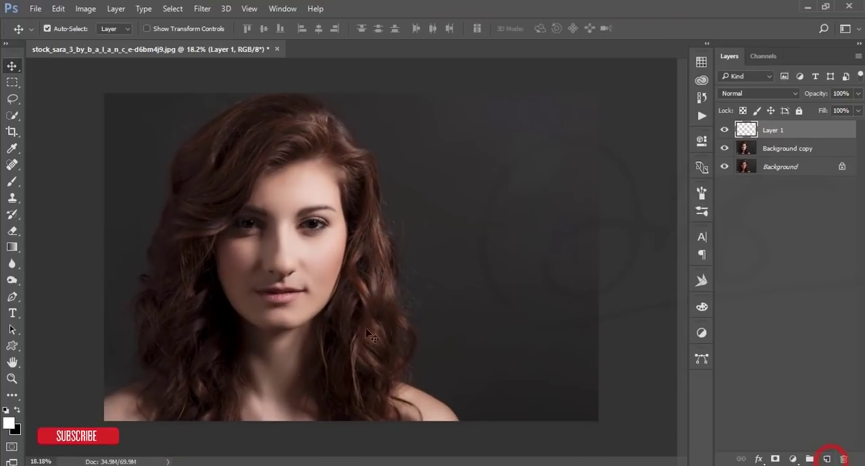
scroll(243, 301, "up", 4)
left_click_drag(249, 302, 279, 265)
left_click(11, 182)
right_click(240, 198)
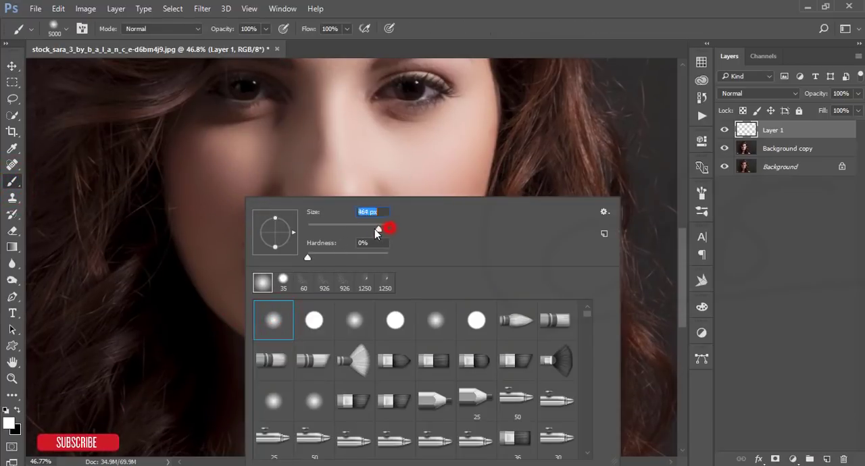
left_click(465, 5)
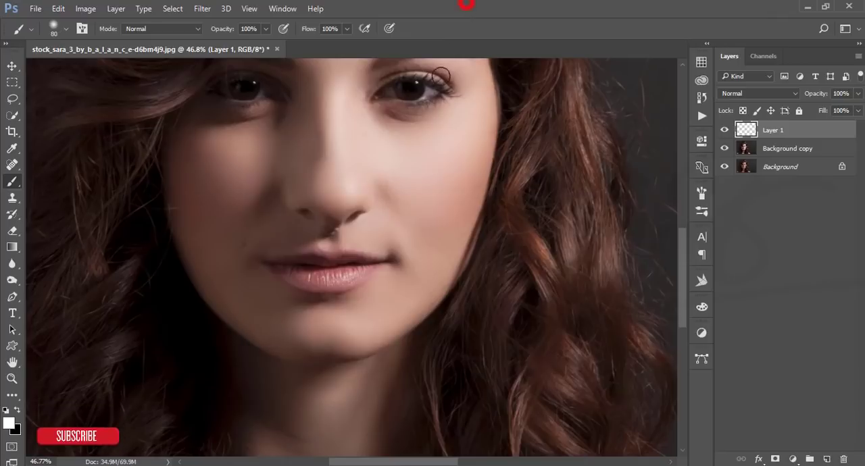
scroll(331, 262, "up", 3)
left_click_drag(273, 279, 283, 283)
key("ctrl+z")
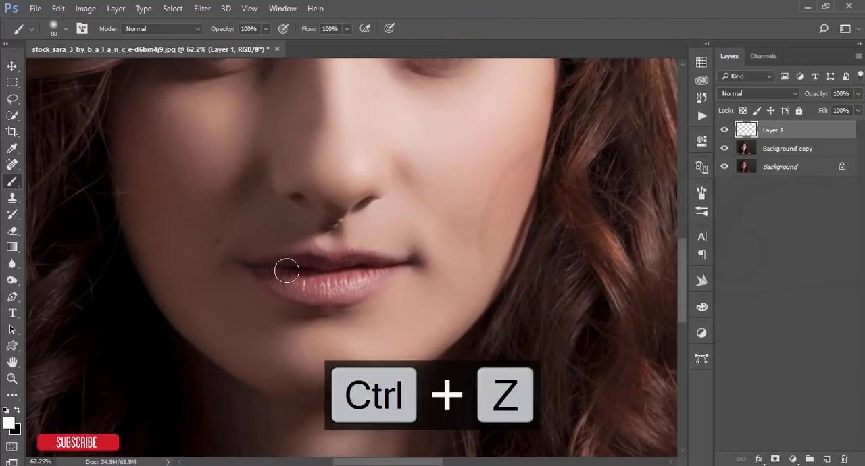
Step: Sample the lip color as a starting point and shift the foreground color to a vivid pink near #e60d5e
left_click(10, 424)
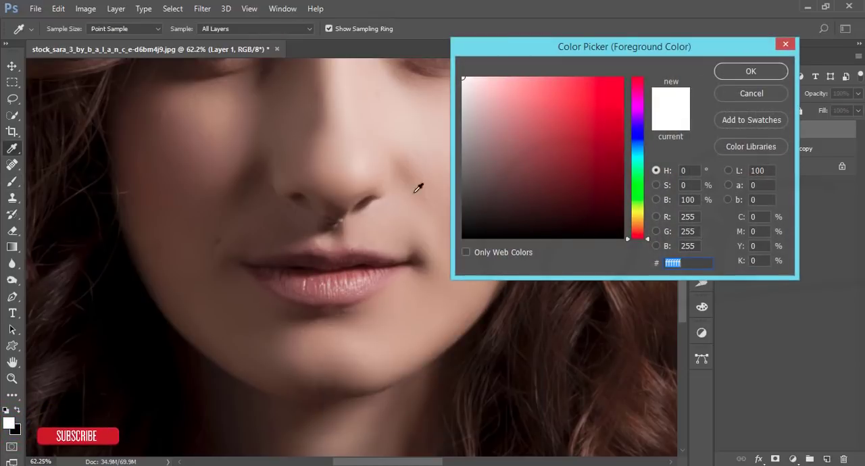
left_click(360, 271)
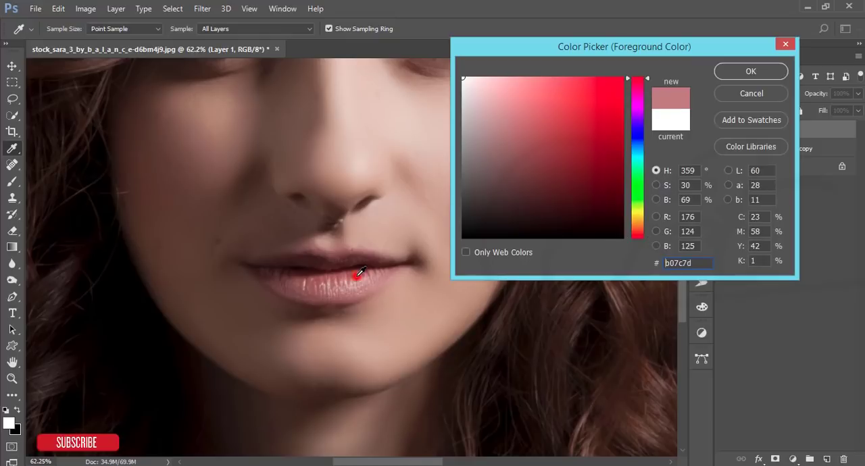
left_click_drag(638, 130, 641, 89)
left_click(615, 92)
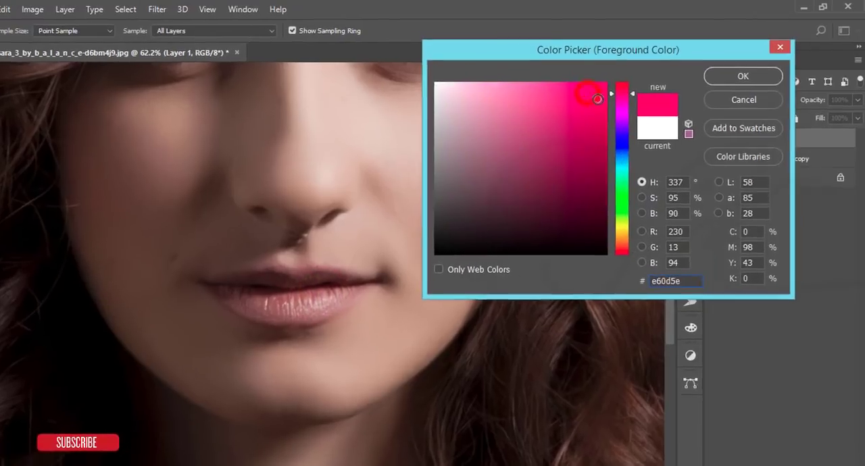
left_click(738, 71)
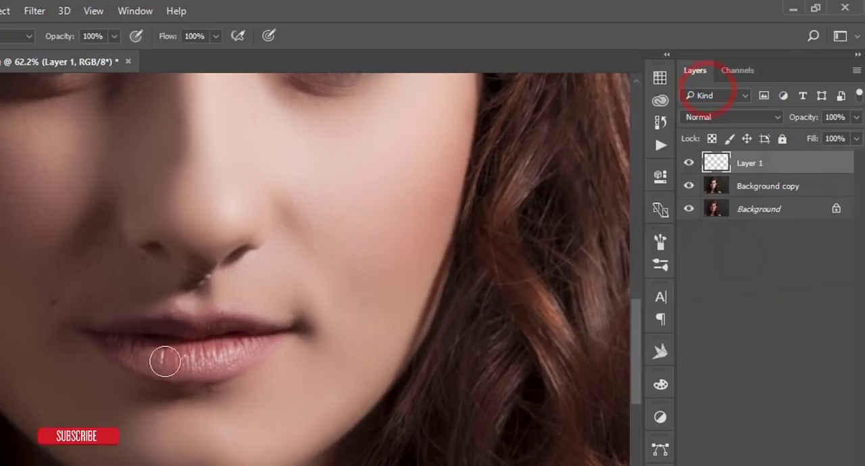
Step: Set the brush opacity to 56% with 100% flow, and paint the lips pink on Layer 1
left_click(114, 36)
left_click(82, 54)
left_click(215, 35)
left_click(182, 51)
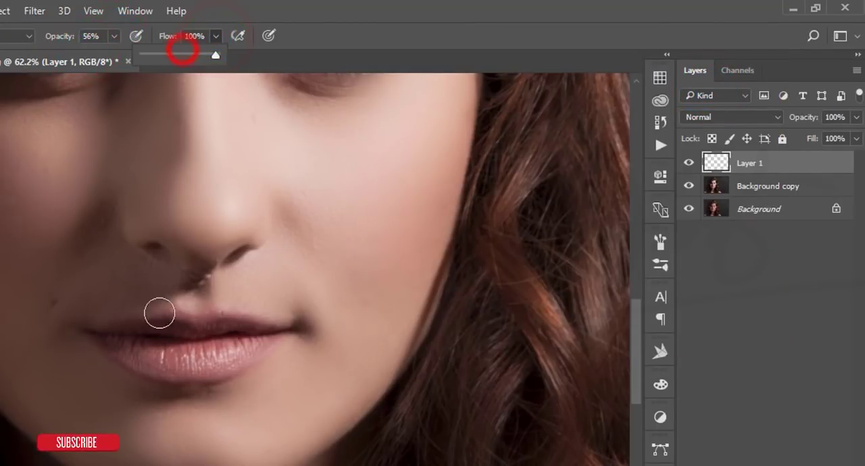
left_click(115, 340)
mouse_move(138, 348)
left_mouse_down()
mouse_move(201, 361)
mouse_move(259, 338)
mouse_move(122, 340)
mouse_move(148, 358)
mouse_move(223, 364)
left_mouse_up()
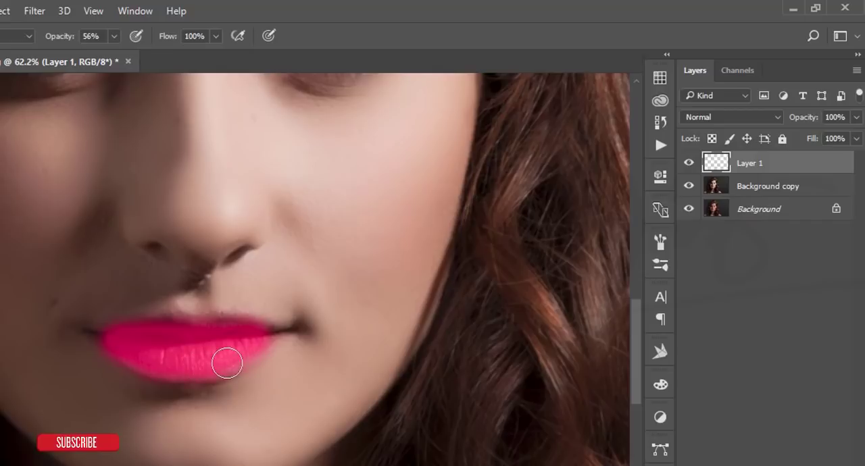
Step: Extend the pink paint into both corners of the mouth with a smaller 35 px brush
scroll(92, 341, "up", 3)
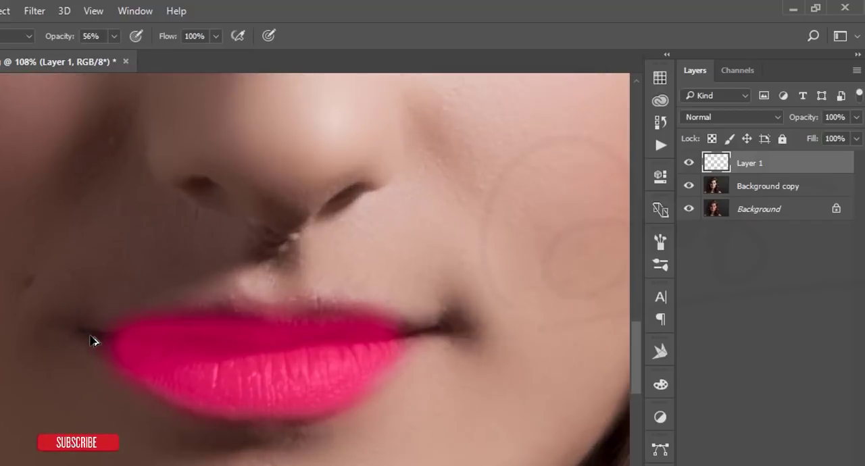
scroll(92, 340, "up", 2)
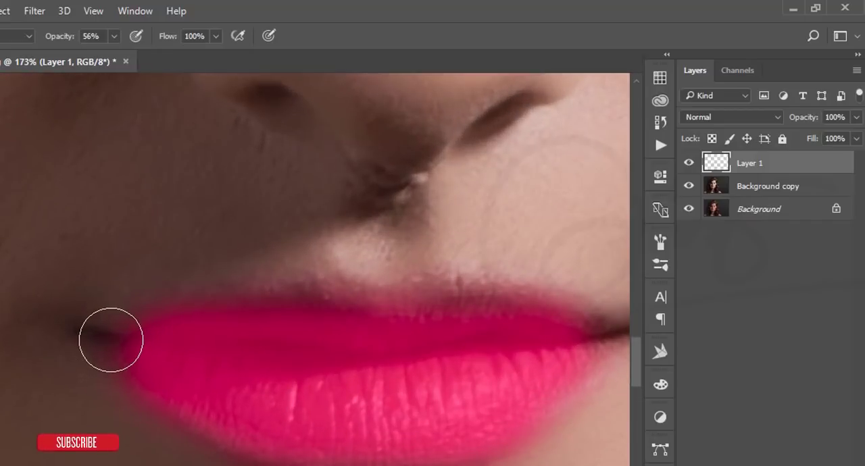
mouse_move(120, 344)
left_mouse_down()
mouse_move(106, 342)
mouse_move(117, 342)
left_mouse_up()
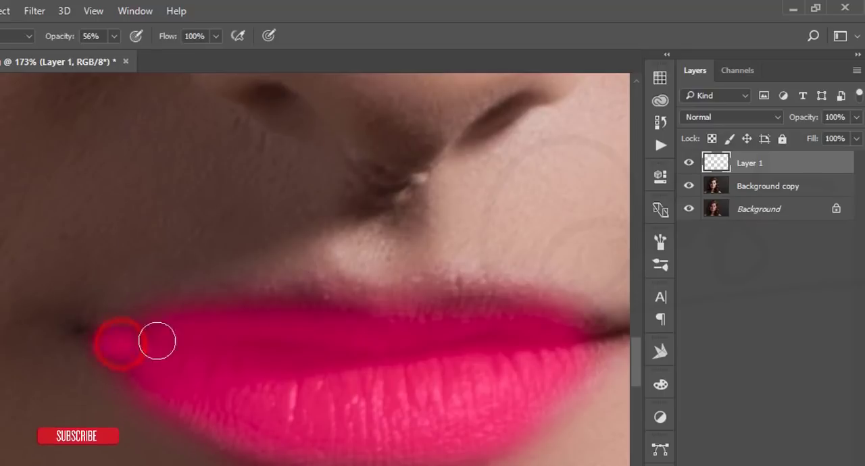
left_click_drag(448, 328, 261, 328)
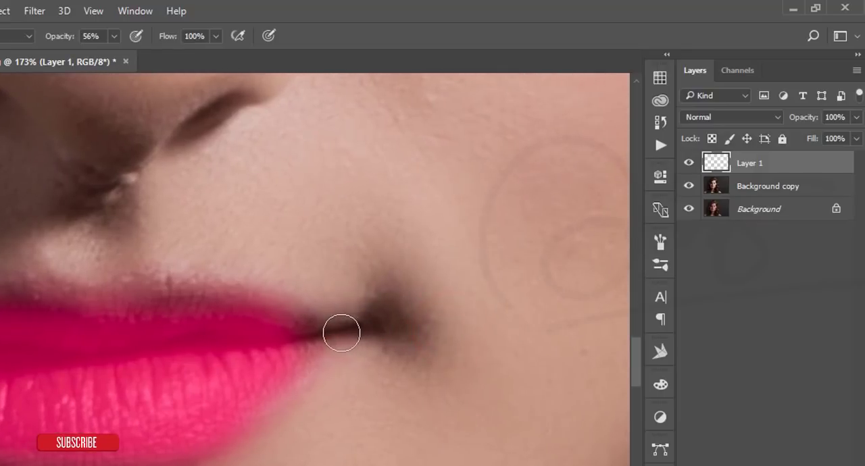
left_click_drag(323, 336, 259, 342)
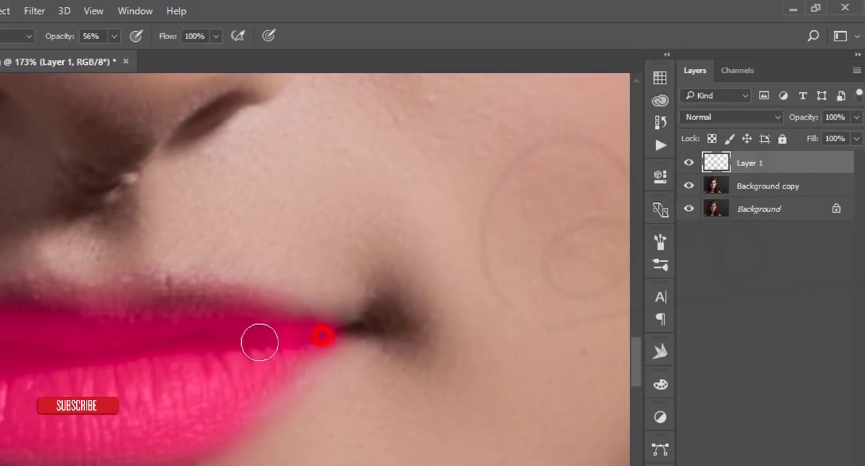
Step: Set the lip paint layer's blend mode to Soft Light and fit the whole image in the window
left_click(695, 118)
left_click(696, 282)
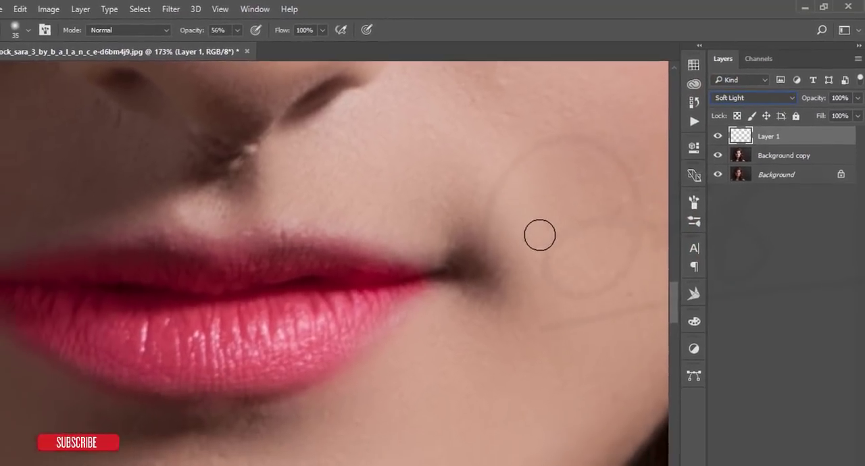
key("ctrl+0")
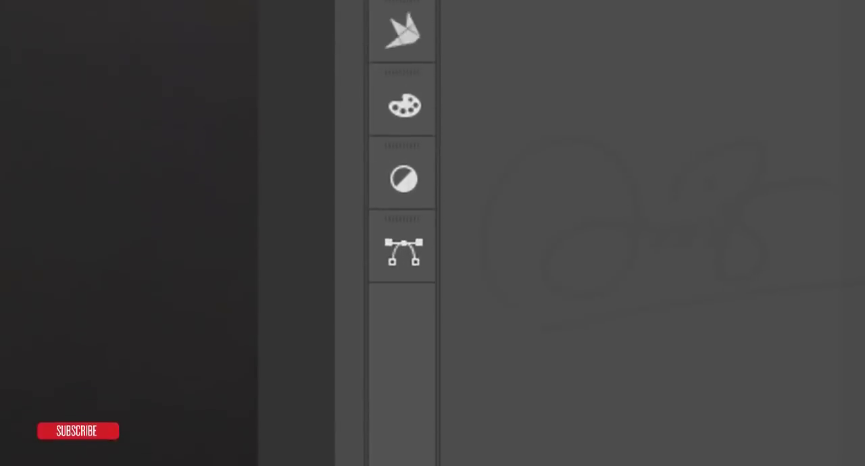
Step: Add a Levels adjustment layer and clip it to the lip paint layer
left_click(637, 464)
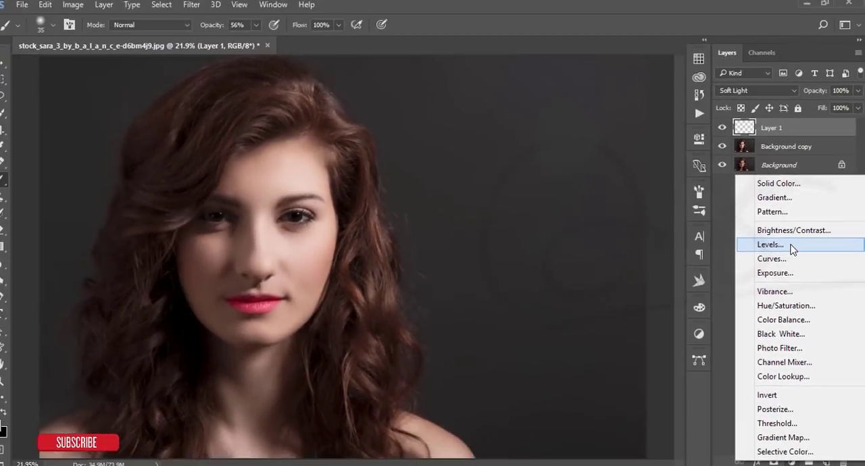
left_click(660, 196)
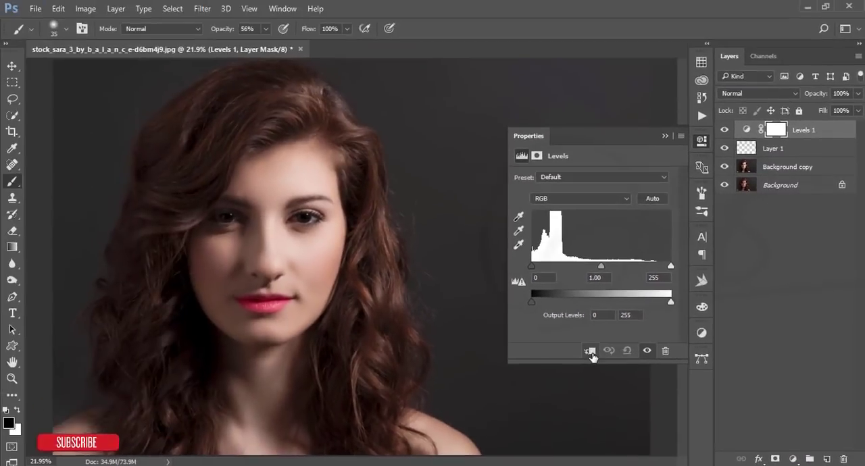
left_click(590, 353)
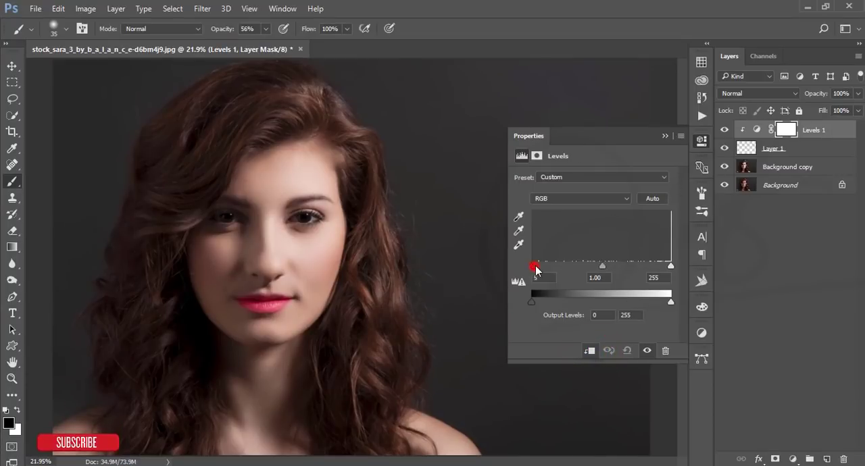
Step: Set the Levels black point to 63 and midtones to 0.20, then toggle the adjustment's visibility to compare the lip color
left_click_drag(550, 271, 567, 273)
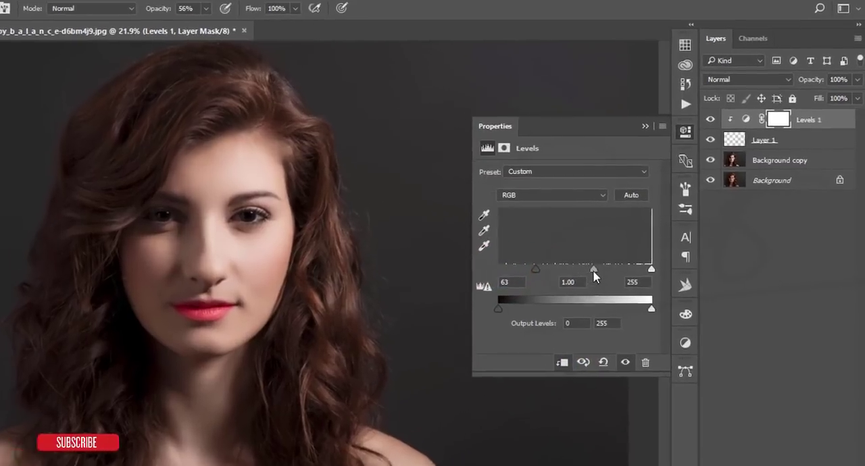
left_click_drag(618, 265, 647, 267)
left_click_drag(591, 276, 593, 277)
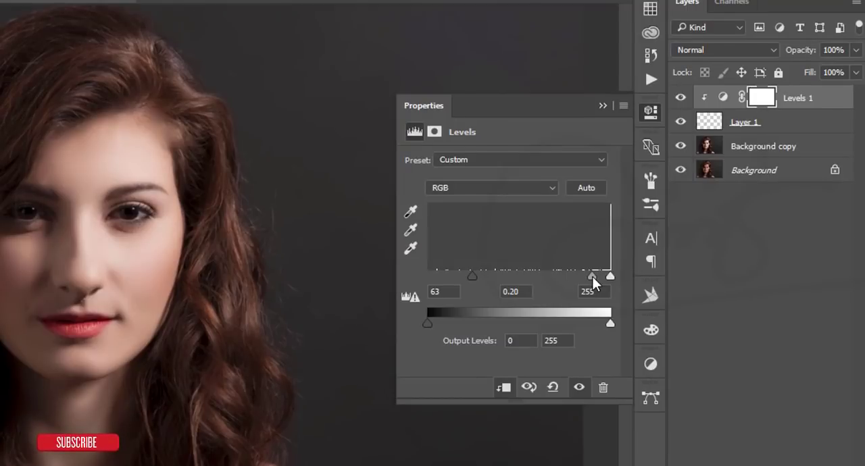
left_click(600, 105)
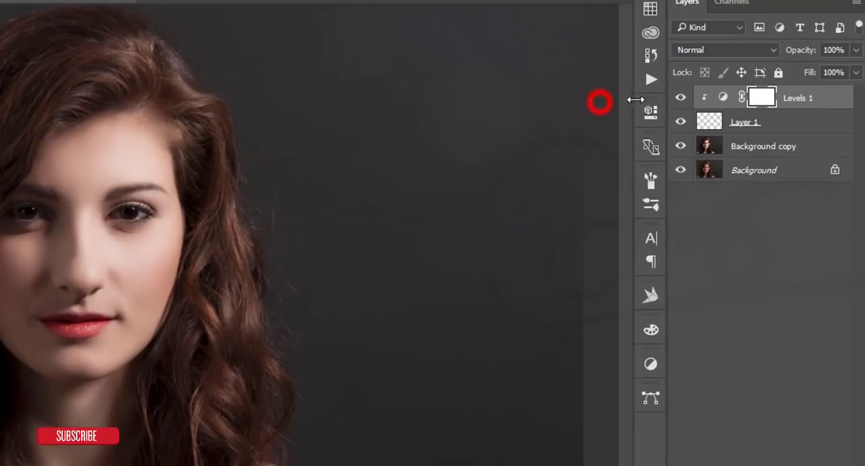
left_click(681, 95)
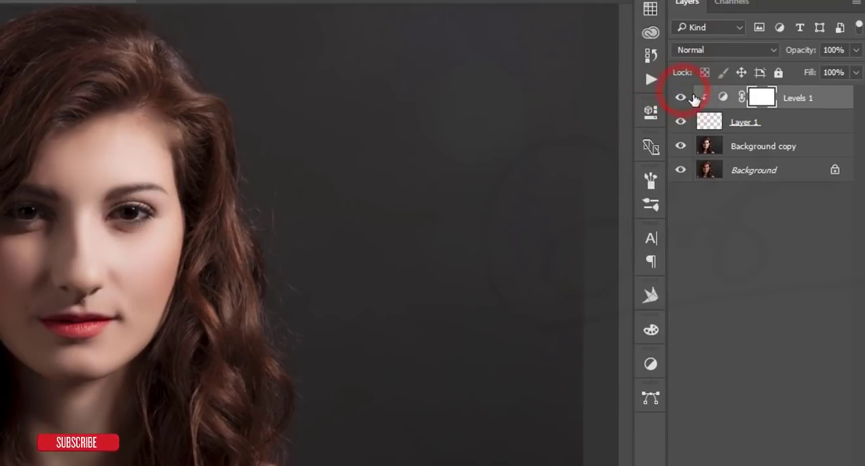
Step: Group the Levels adjustment with Layer 1, and group the result together with the Background copy
left_click(773, 123)
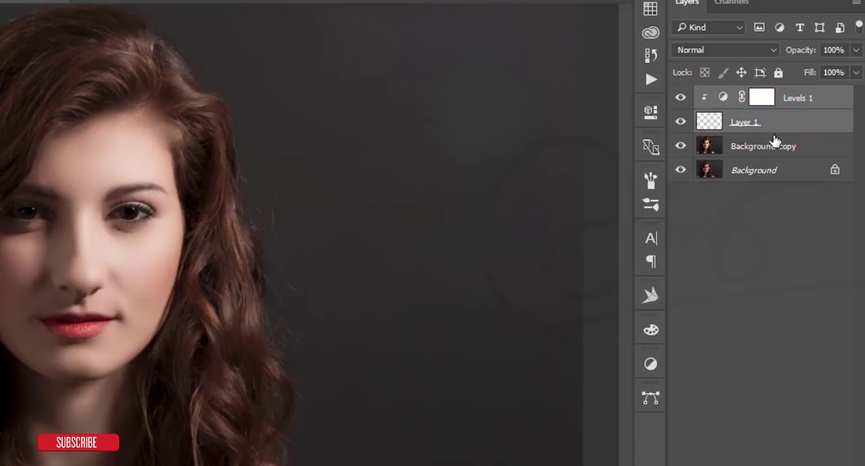
key("ctrl+g")
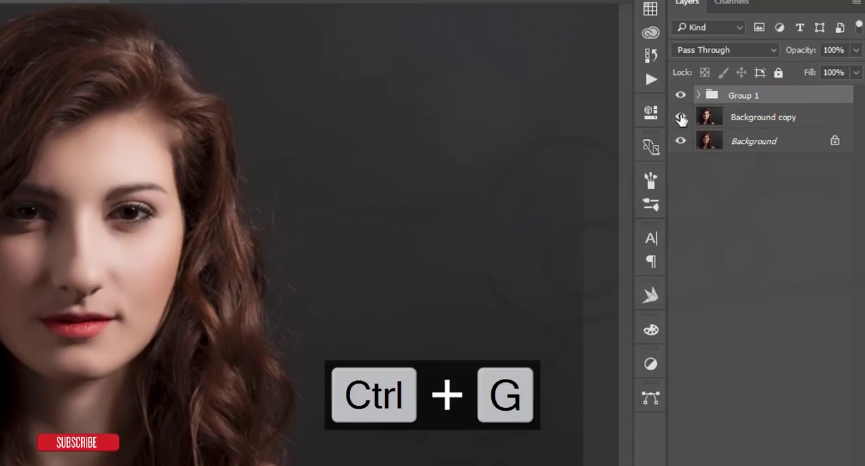
left_click(790, 119, "ctrl")
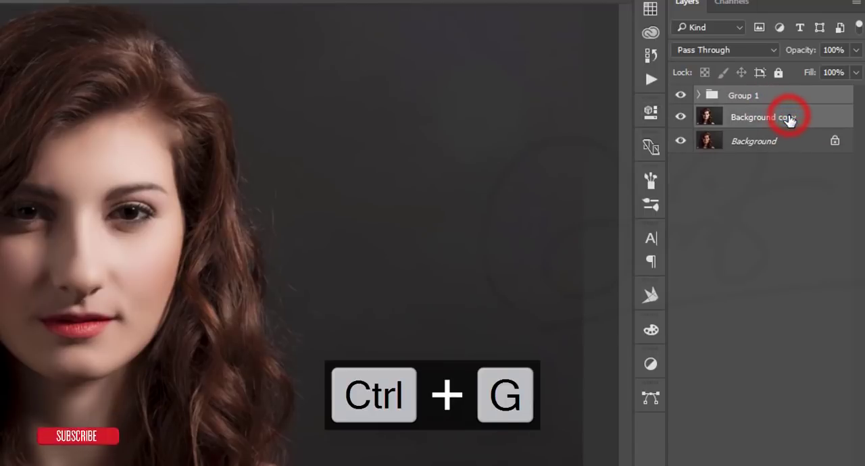
key("ctrl+g")
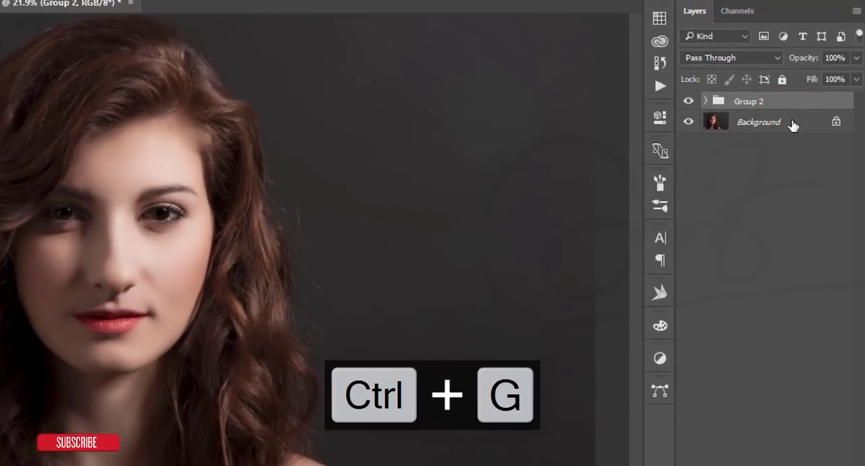
Step: Stamp all visible layers onto a new layer and open the Camera Raw Filter on it
key("ctrl+shift+alt+e")
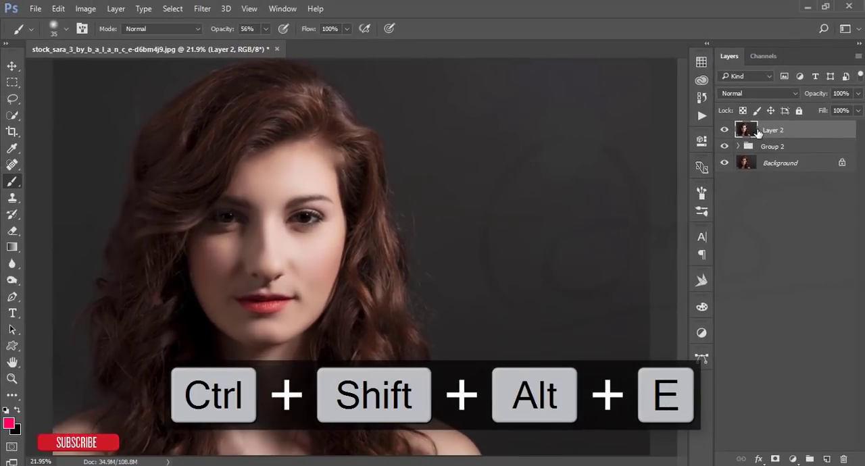
left_click(203, 8)
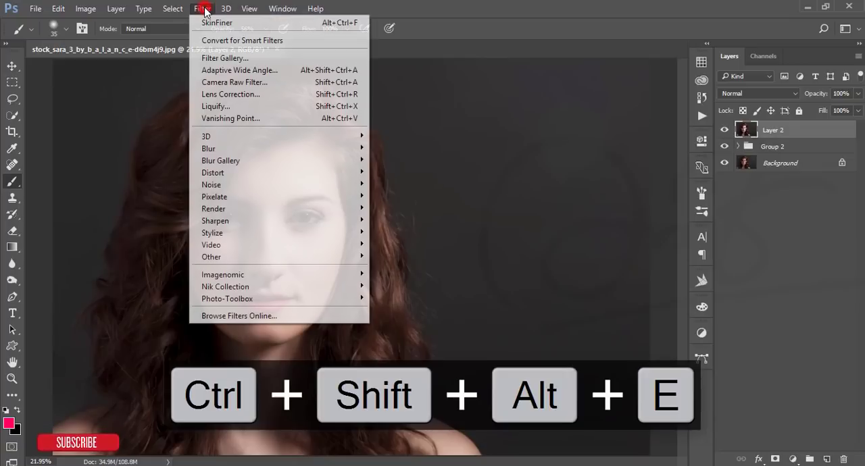
left_click(223, 82)
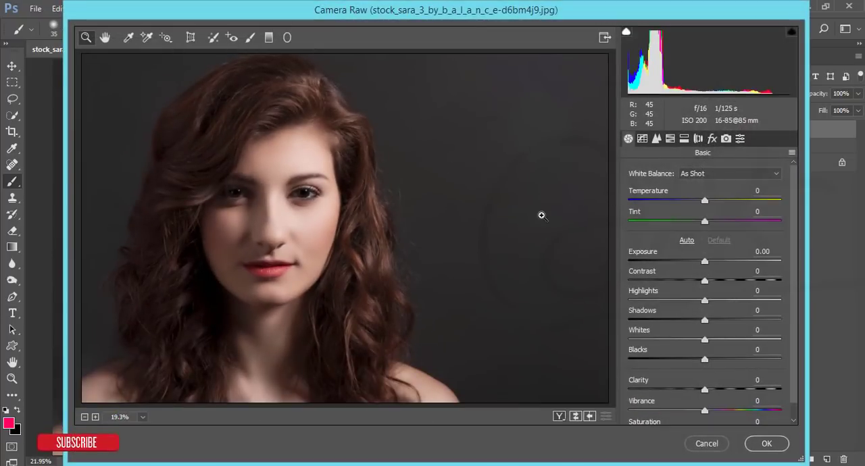
Step: Set Temperature to +2, Tint +5, Exposure +0.15, Contrast +6, Highlights -40, Shadows +5, Whites +13 and Blacks -23
left_click_drag(704, 202, 707, 221)
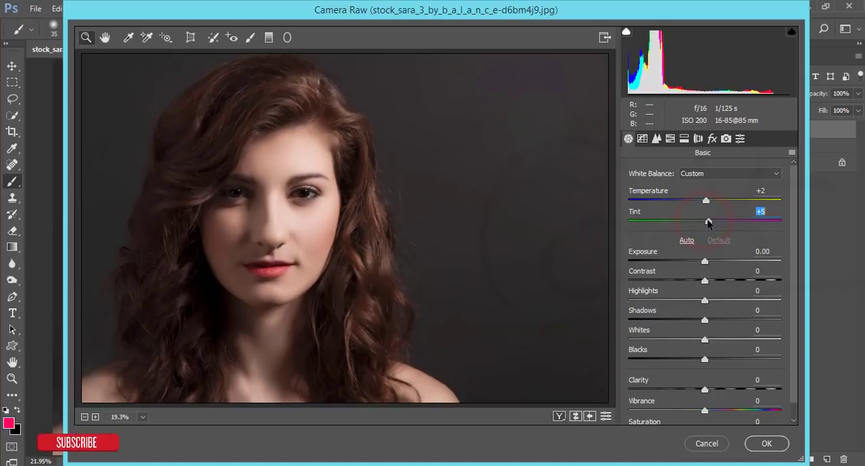
left_click_drag(705, 261, 714, 340)
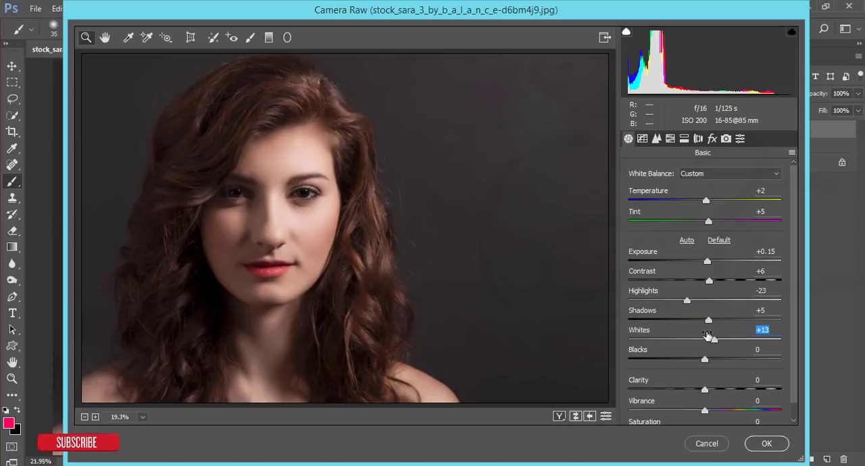
left_click_drag(687, 302, 673, 302)
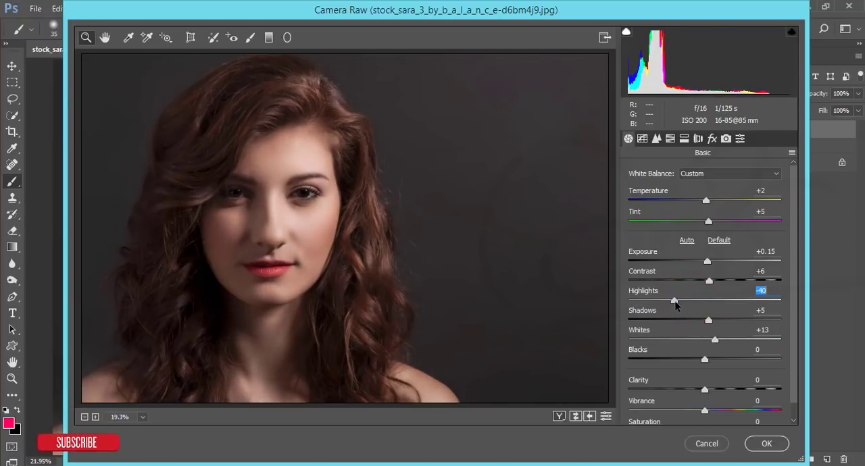
left_click_drag(705, 358, 689, 362)
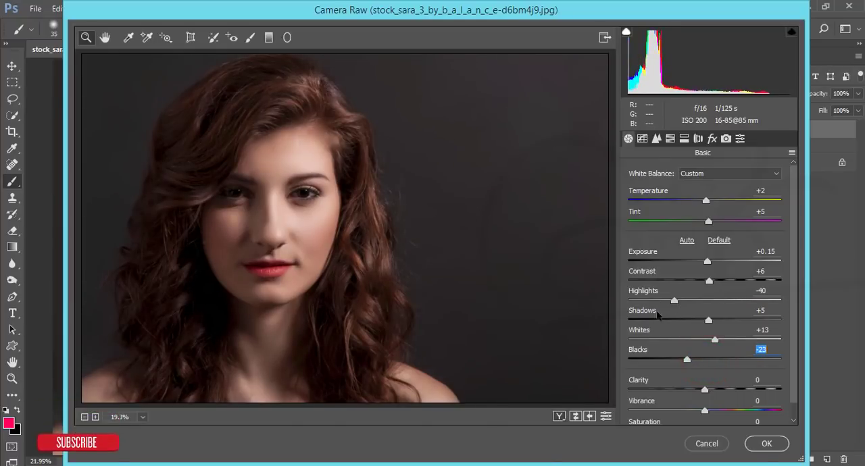
scroll(711, 238, "down", 1)
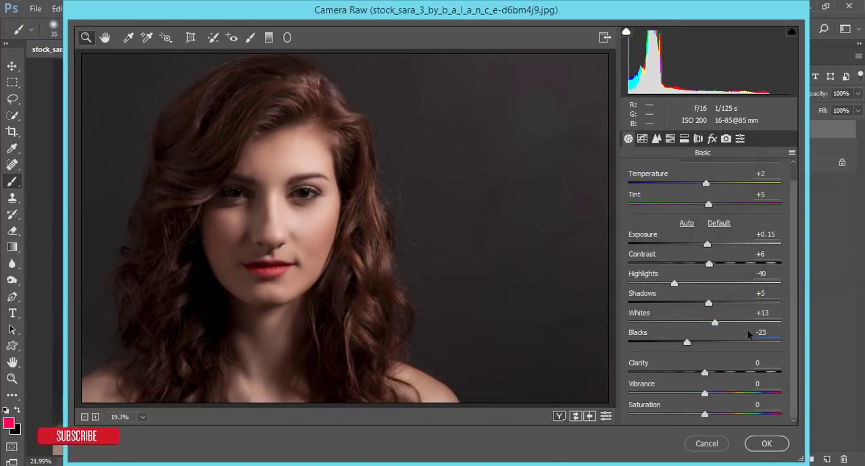
Step: Set Clarity to +5, Vibrance to +4 and Saturation to +3 in the basic adjustments
left_click(739, 369)
type("5")
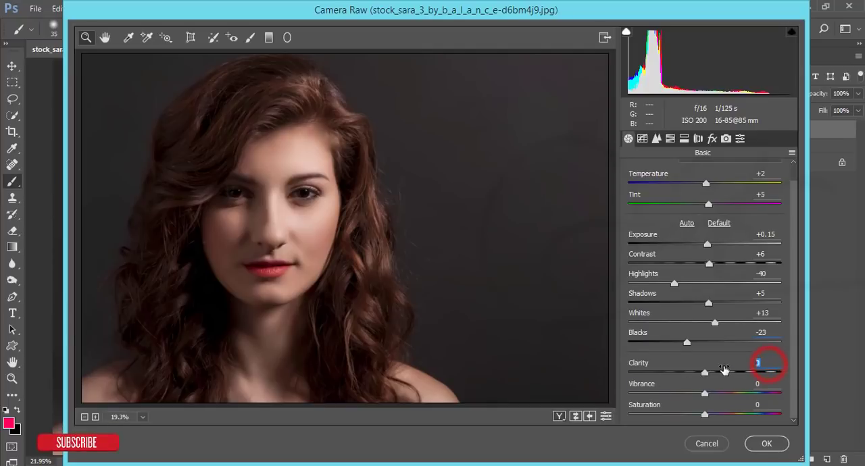
key("Return")
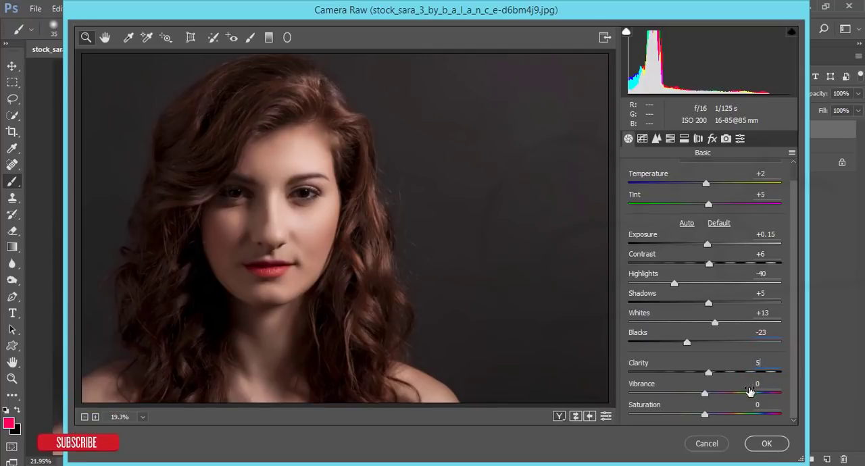
left_click_drag(704, 394, 710, 397)
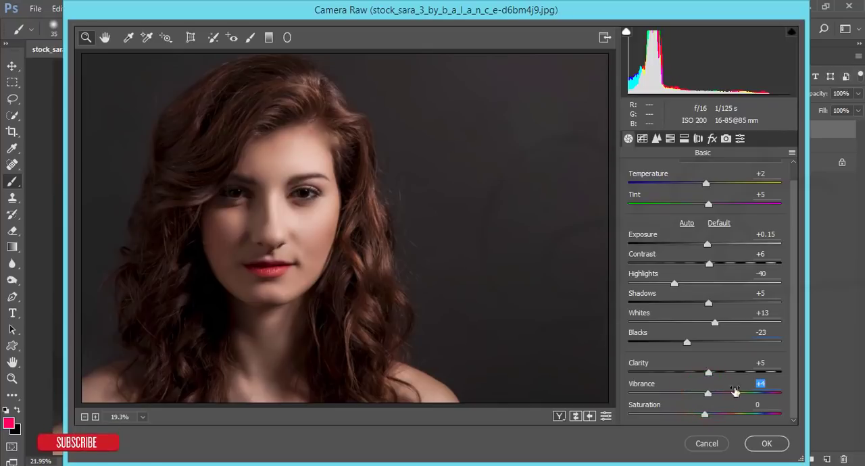
left_click_drag(705, 414, 706, 415)
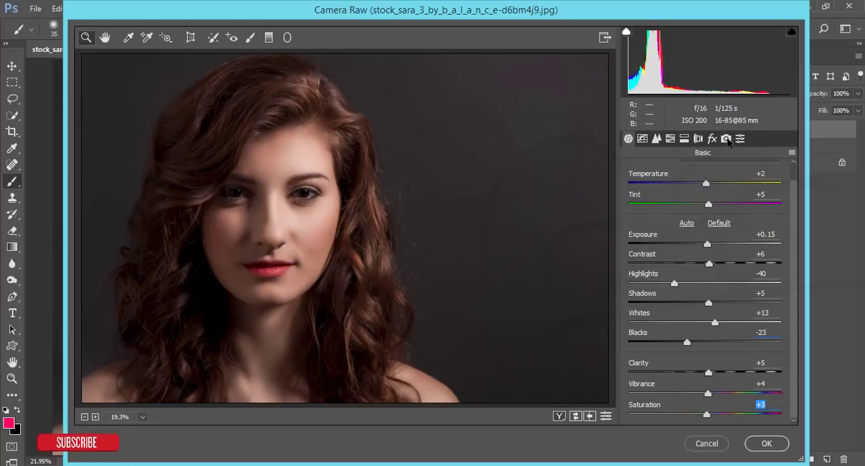
Step: In the HSL adjustments, set the Reds luminance to +11 and the Reds saturation to +9
left_click(726, 139)
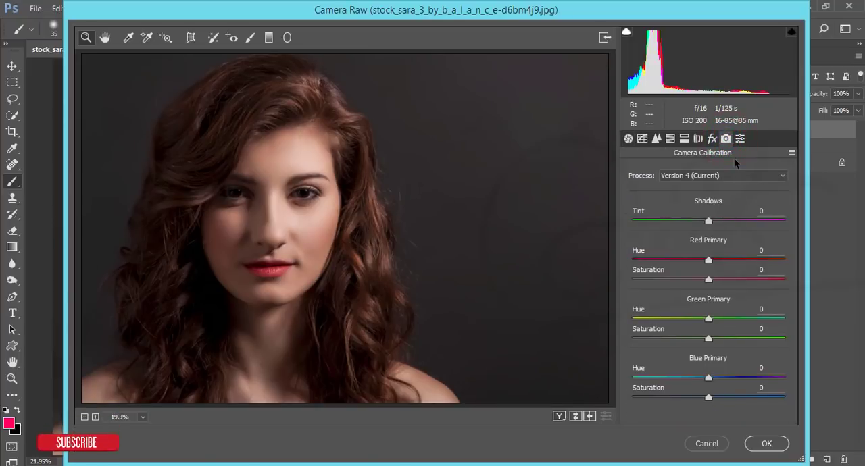
left_click(669, 138)
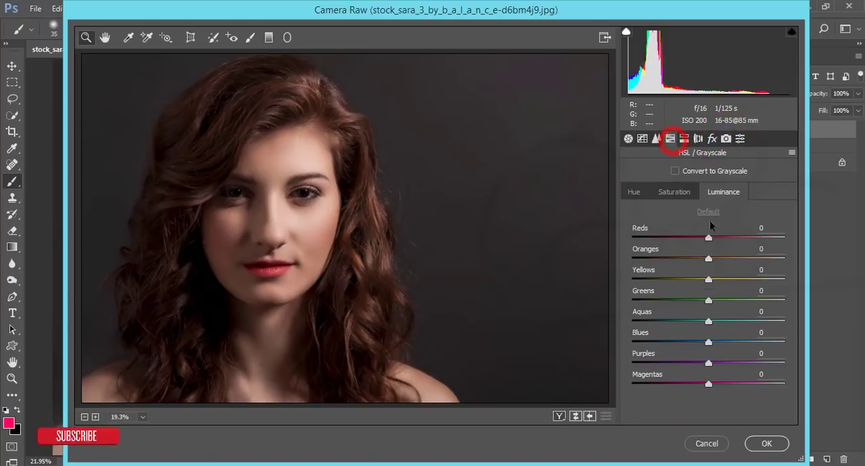
left_click(673, 192)
left_click(632, 193)
left_click(674, 194)
left_click(733, 196)
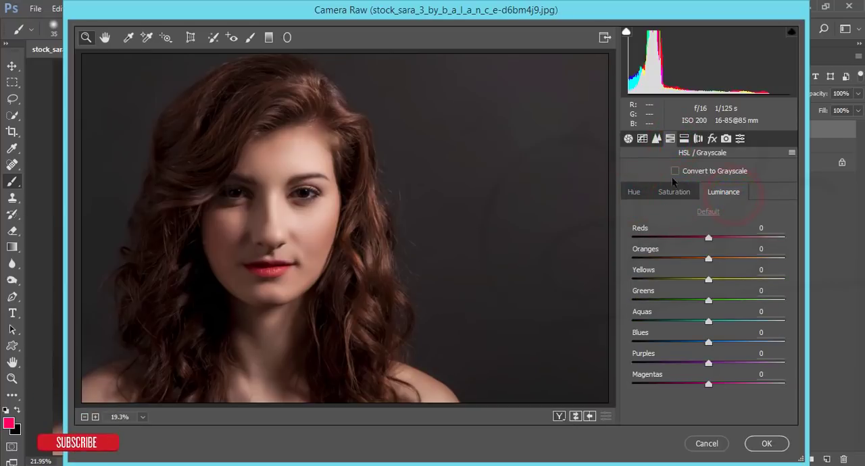
left_click(708, 238)
left_click(674, 191)
left_click(708, 238)
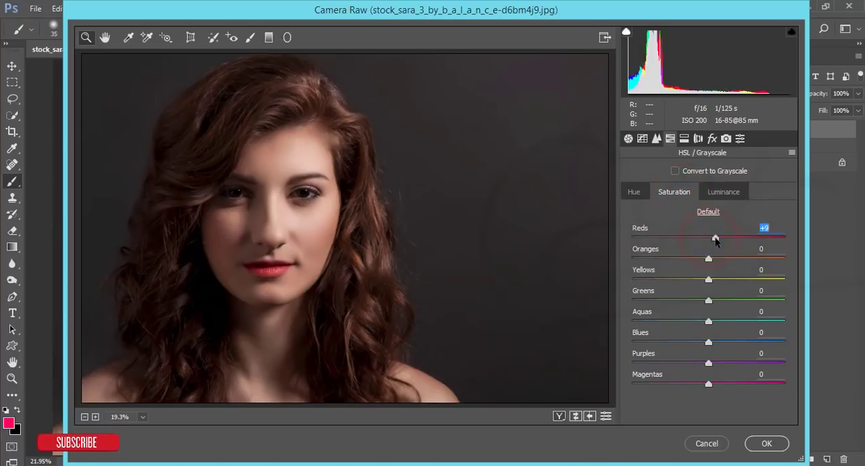
Step: Raise the Oranges luminance slightly, and set the HSL saturation of Oranges to -4 and Yellows to -5
left_click(635, 194)
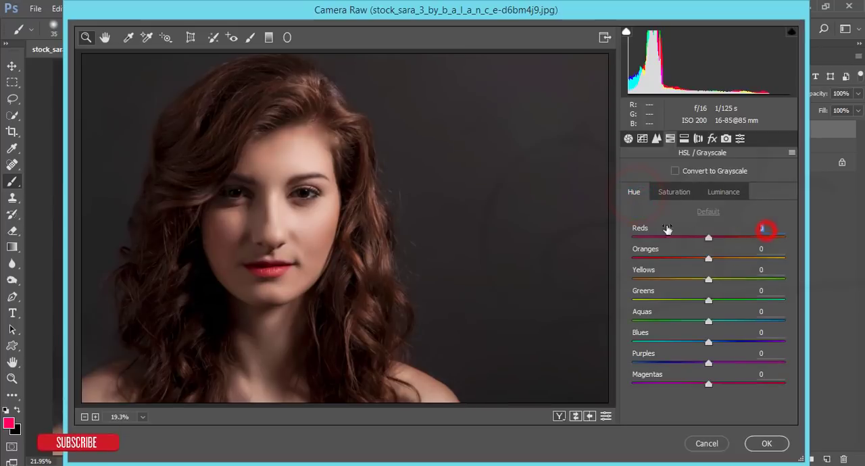
left_click(719, 192)
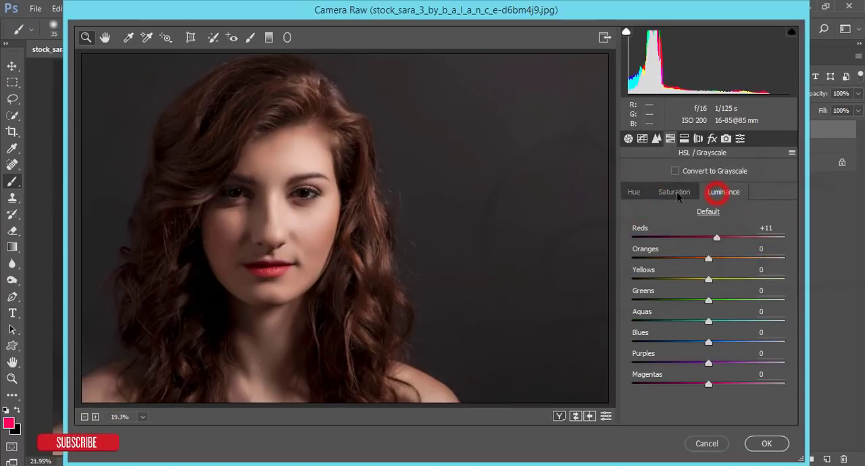
left_click_drag(713, 262, 718, 262)
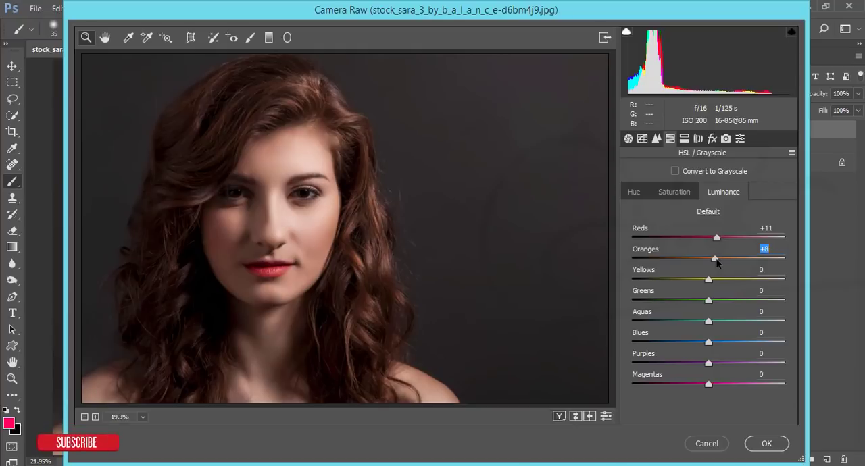
left_click(674, 192)
left_click_drag(705, 261, 708, 262)
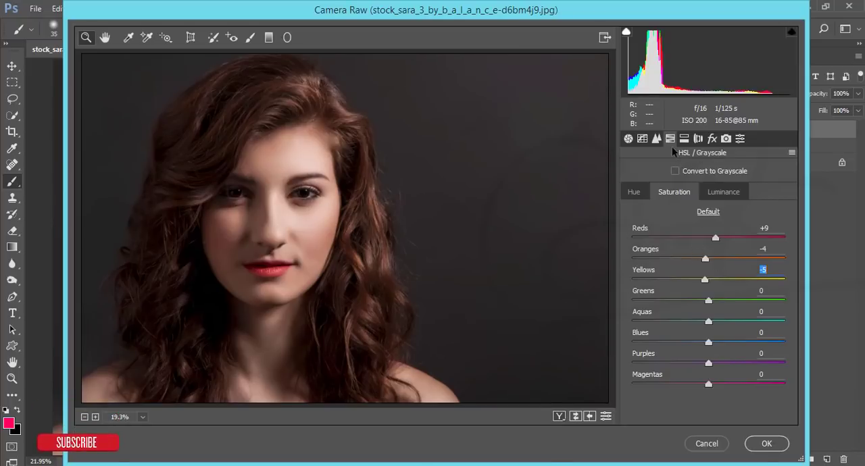
Step: Set the sharpening Amount to 48 and the noise reduction Luminance to 18
left_click(656, 138)
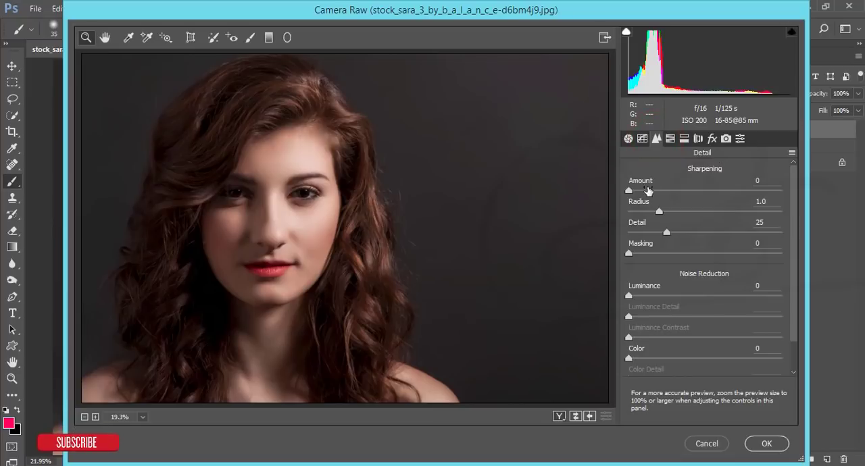
left_click(676, 191)
left_click(652, 304)
mouse_move(651, 304)
left_mouse_down()
mouse_move(645, 295)
mouse_move(655, 301)
left_mouse_up()
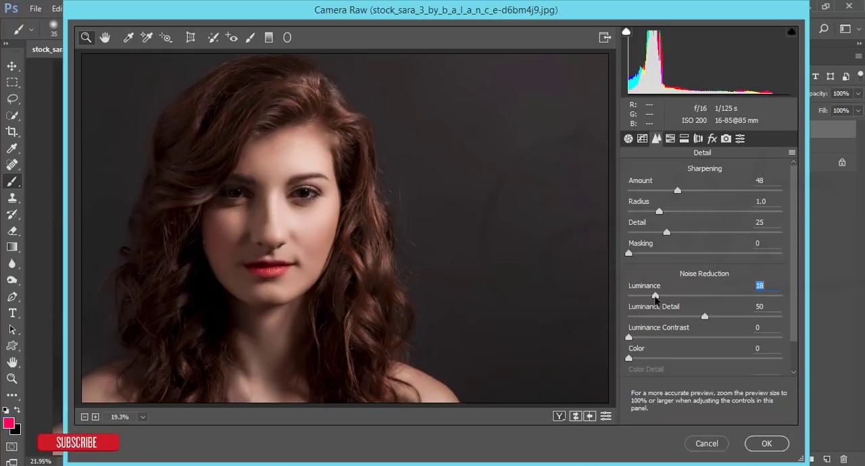
Step: Calibrate the primaries' hue and saturation: Blue +2 and +7, Red +4 and +6, Green -9 and +5
left_click(726, 139)
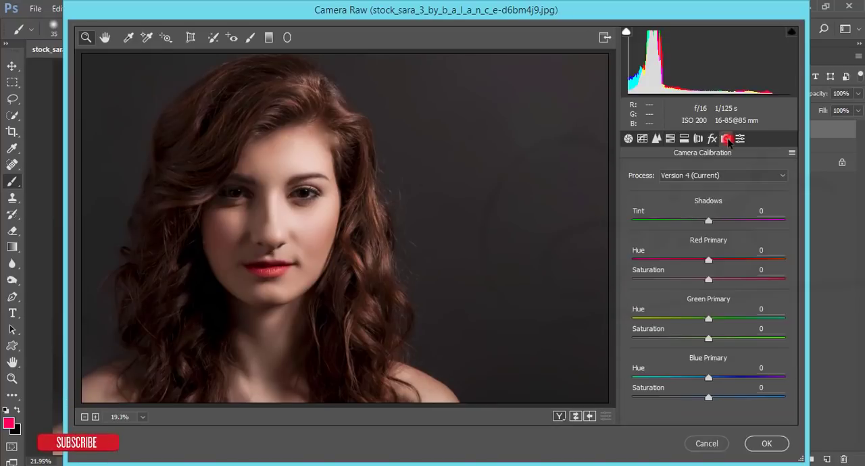
left_click(683, 377)
left_click_drag(683, 379, 709, 381)
left_click(712, 397)
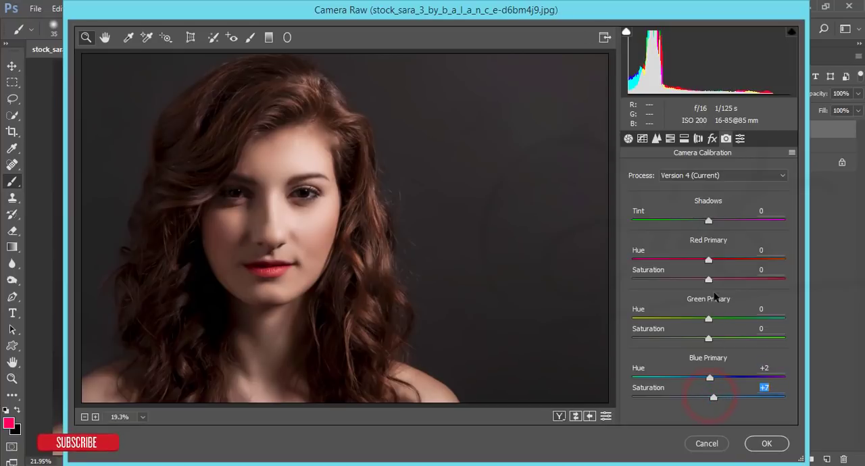
mouse_move(708, 260)
left_mouse_down()
mouse_move(733, 262)
mouse_move(711, 262)
left_mouse_up()
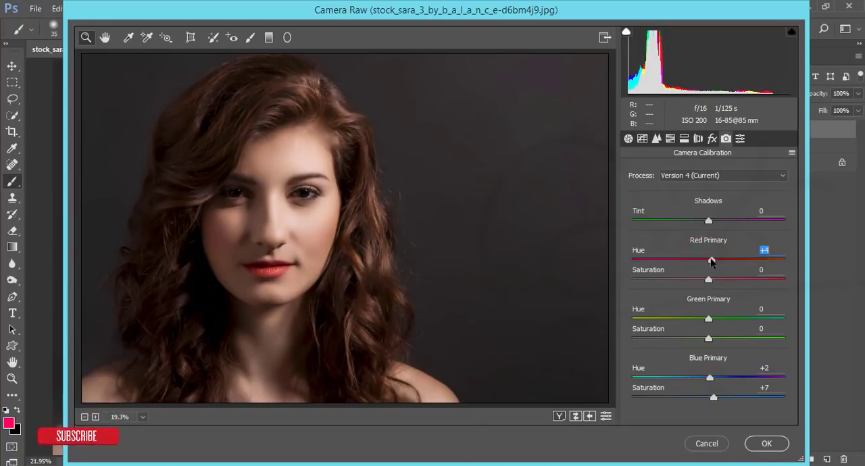
left_click_drag(711, 281, 717, 281)
left_click_drag(707, 319, 713, 338)
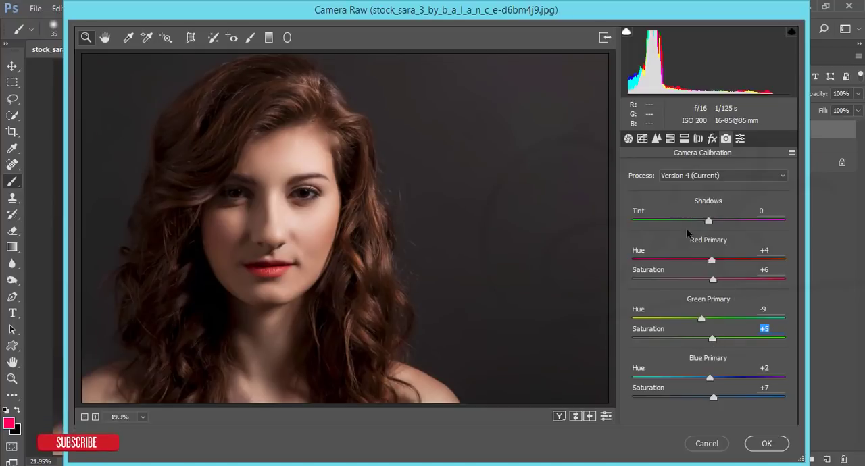
Step: On the Blue channel's point curve, place a midpoint at input 116, output 110, and lift the black point to output 9
left_click(644, 138)
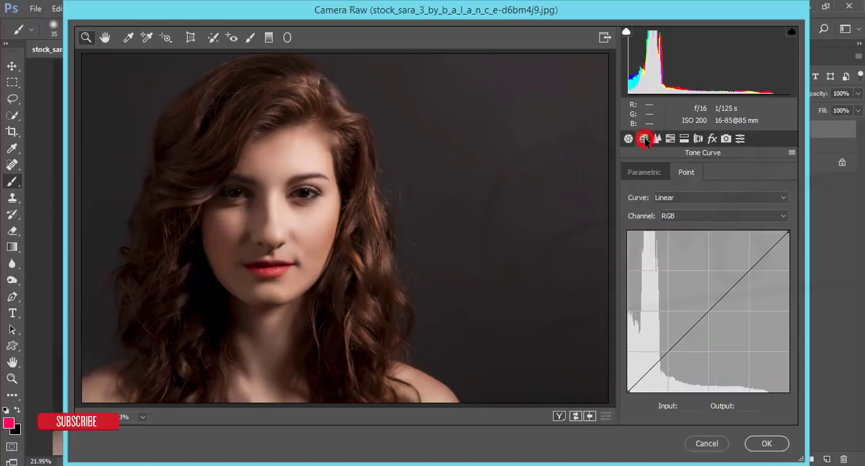
left_click(677, 216)
left_click(677, 216)
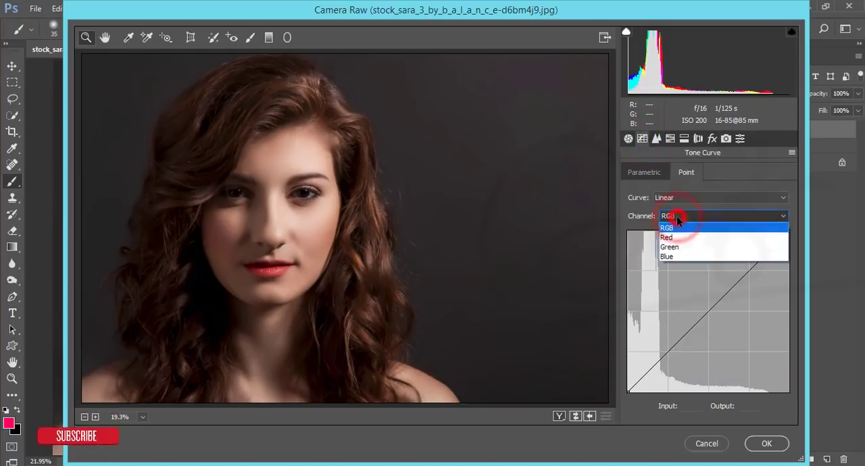
left_click(678, 257)
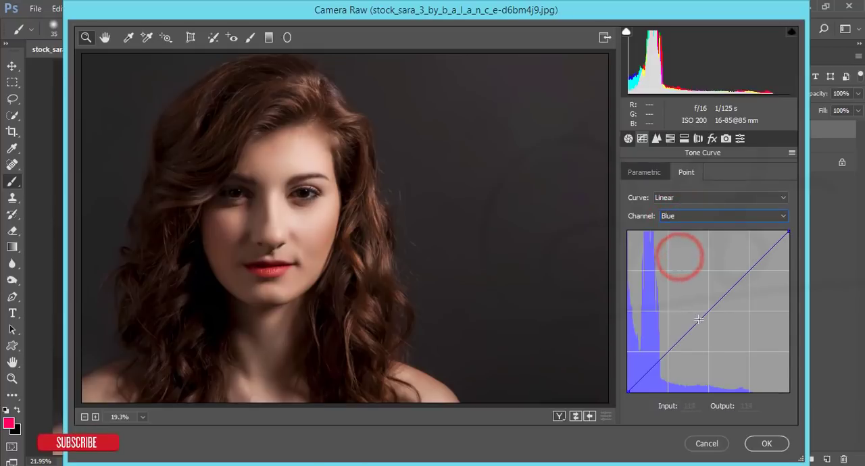
left_click_drag(698, 318, 700, 323)
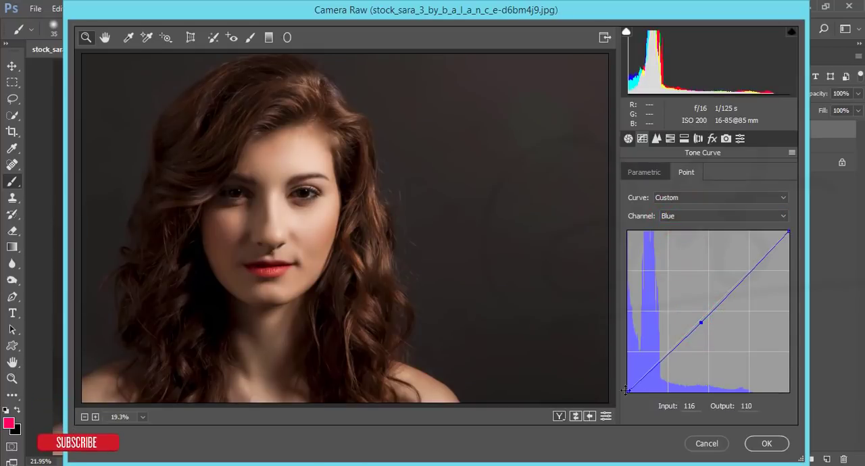
left_click_drag(627, 396, 626, 387)
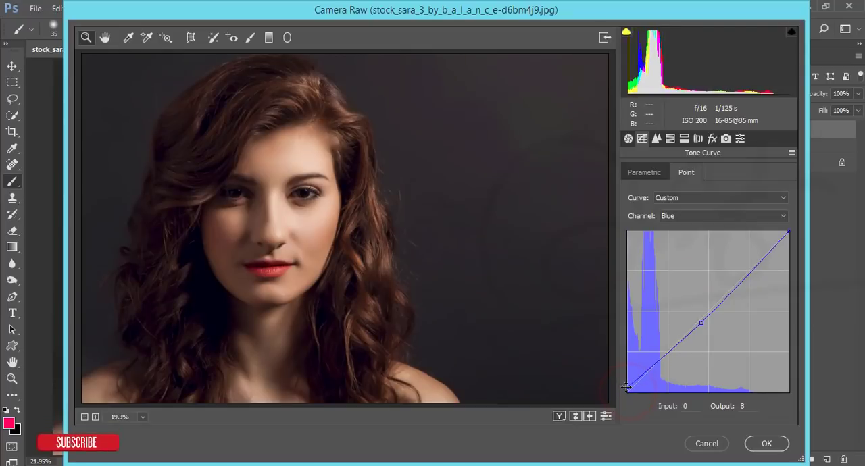
Step: Add a point to the Red channel's tone curve at input 172, output 168
left_click(676, 216)
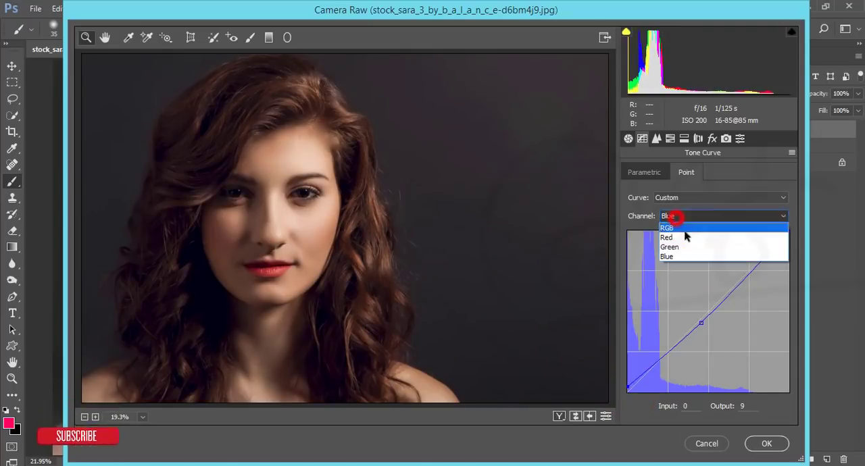
left_click(688, 238)
left_click(734, 286)
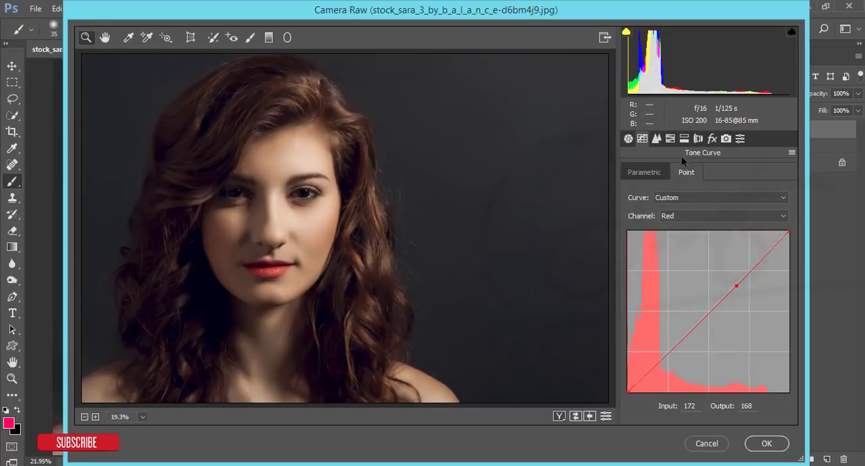
Step: Shape the RGB tone curve with points at input 102/output 98 and 179/181, and lift the black point to output 10
left_click(683, 213)
left_click(685, 226)
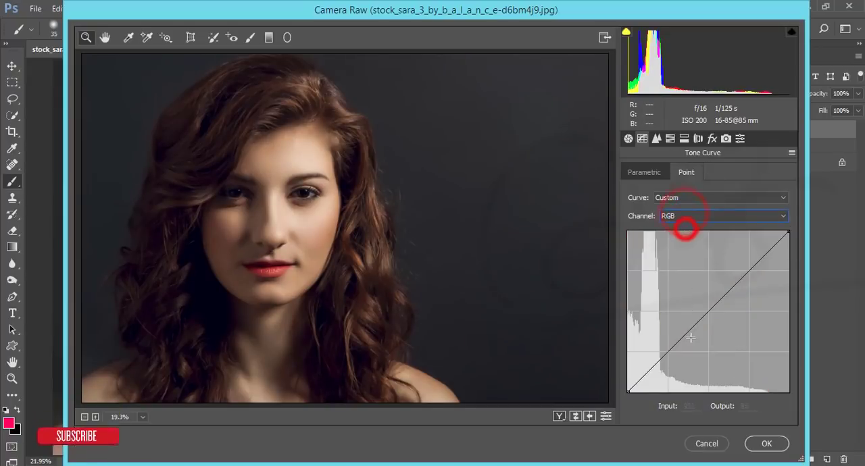
left_click(691, 329)
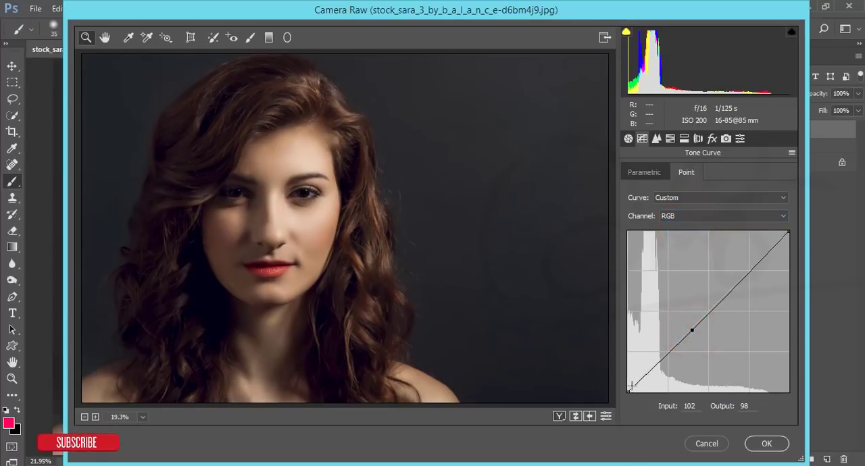
left_click_drag(629, 389, 626, 385)
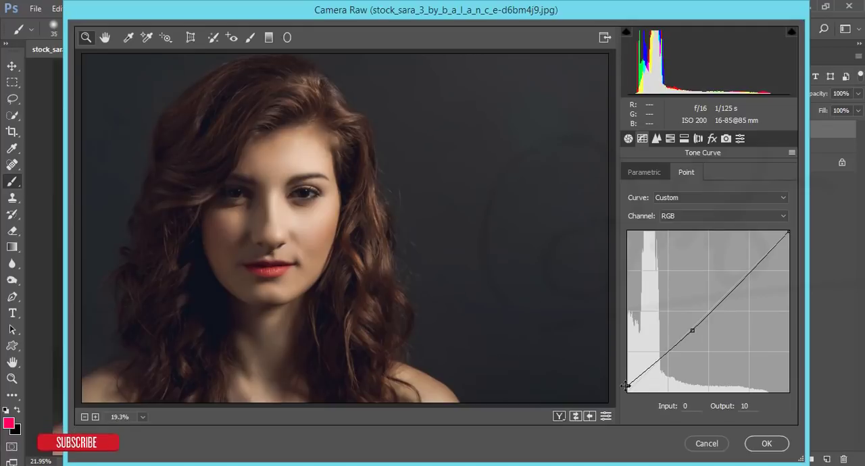
left_click_drag(743, 281, 740, 277)
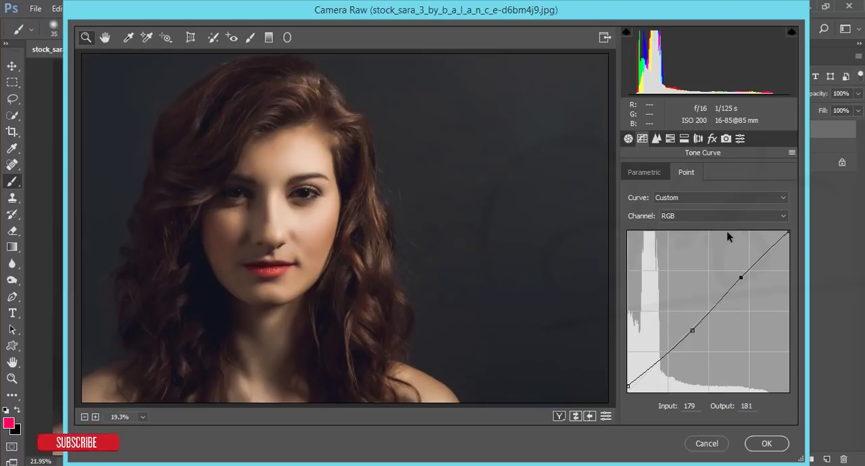
Step: Add a Highlight Priority post-crop vignette with an Amount of -5
left_click(711, 139)
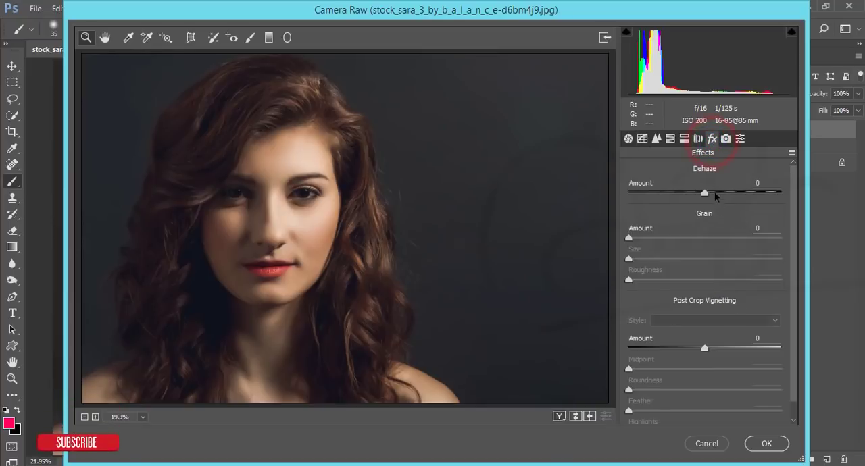
left_click_drag(695, 348, 699, 349)
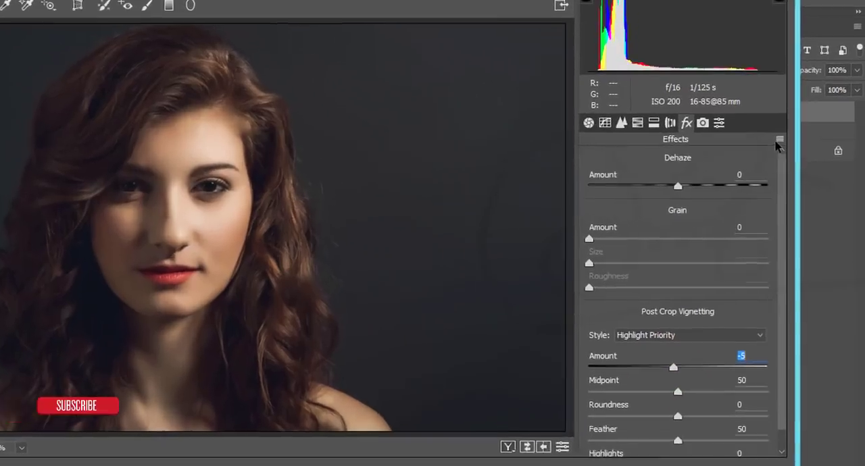
Step: Save the Camera Raw settings as "indoor" in the 14-10-18 folder inside Documents
left_click(792, 152)
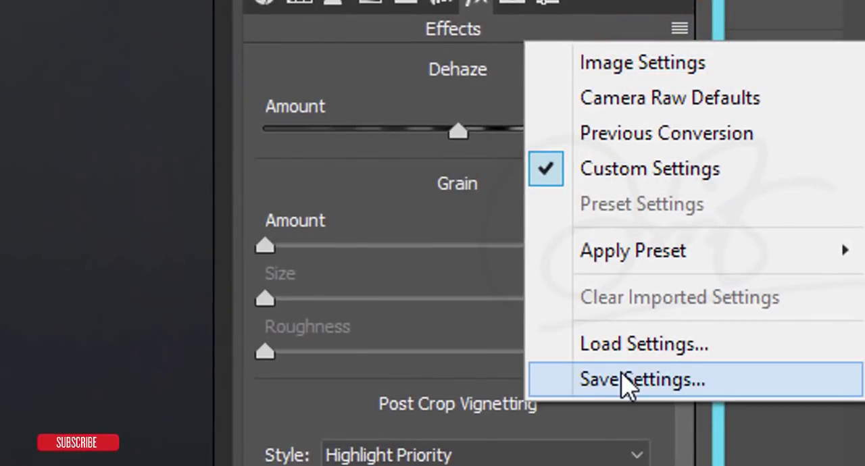
left_click(628, 380)
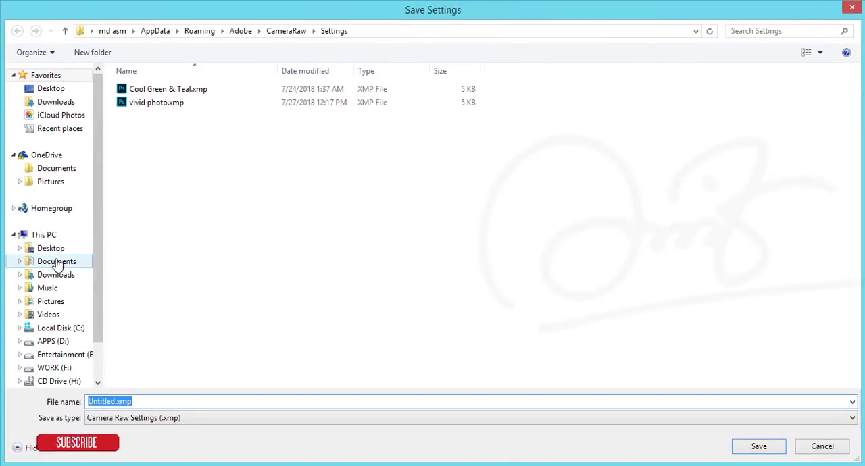
left_click(57, 261)
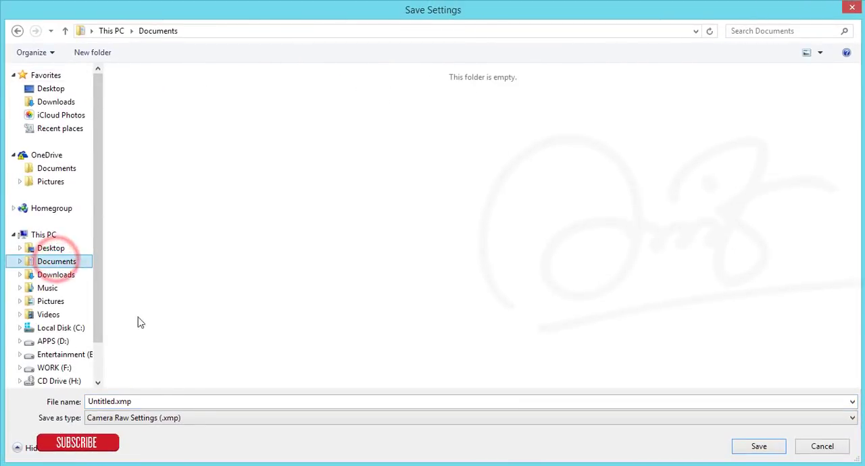
left_click(165, 401)
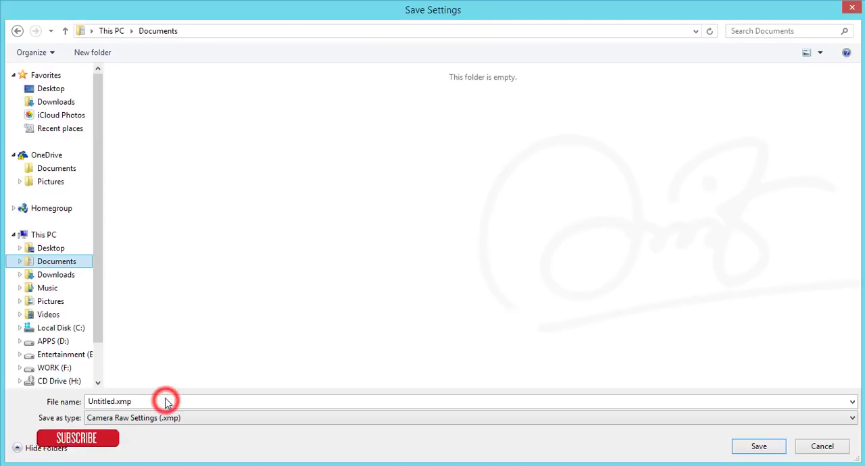
left_click(141, 400)
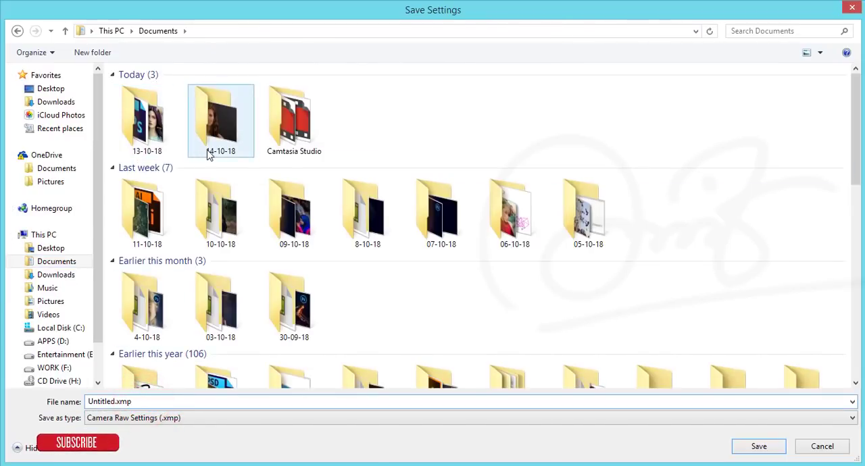
double_click(207, 149)
double_click(154, 400)
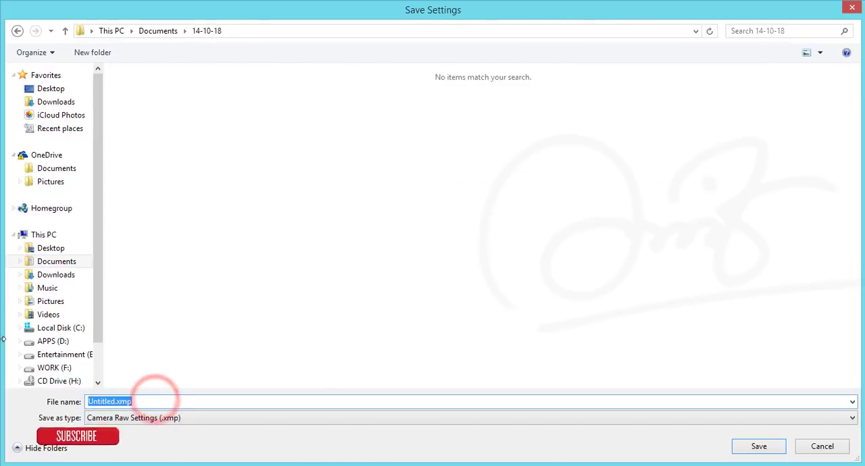
type("indoor")
key("Return")
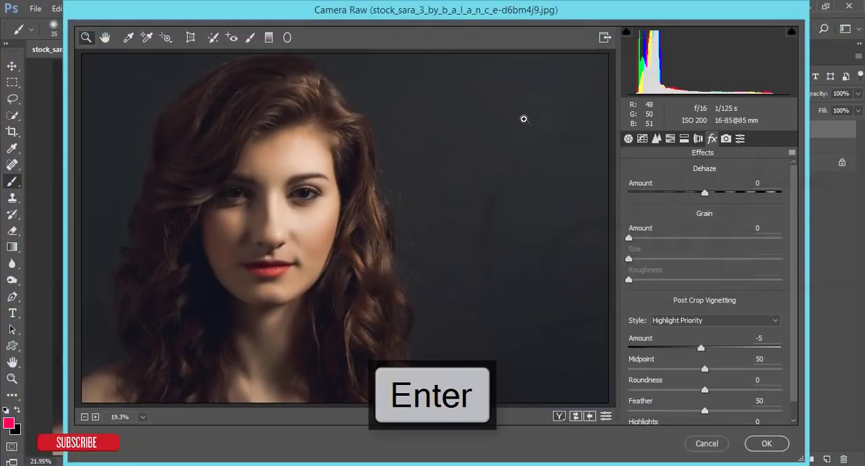
Step: Apply the Camera Raw grading to Layer 2 and compare it with the original Background by toggling the other layers' visibility
left_click(768, 443)
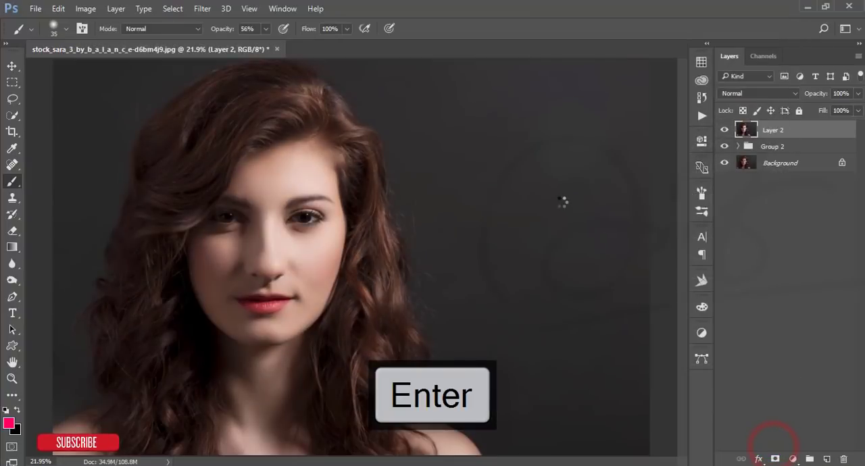
left_click(723, 165, "alt")
left_click(725, 165, "alt")
left_click(724, 165, "alt")
left_click(724, 165, "alt")
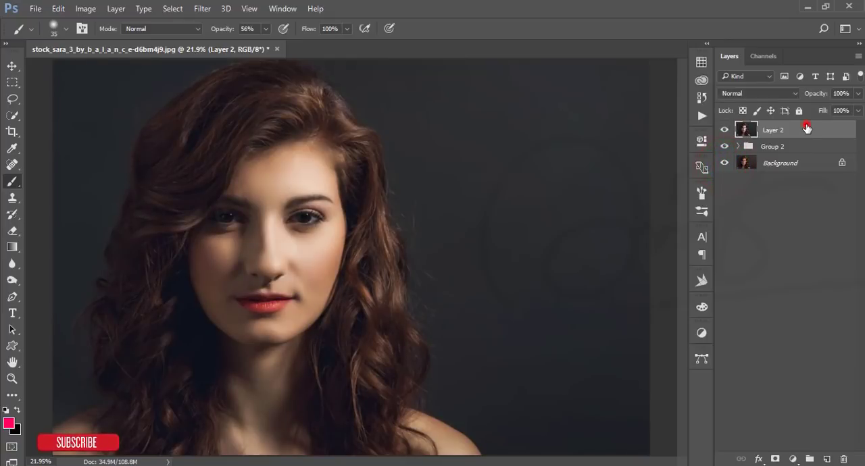
Step: Open Color Efex Pro 4 on the graded layer and choose the Cross Processing filter with method L03
left_click(204, 9)
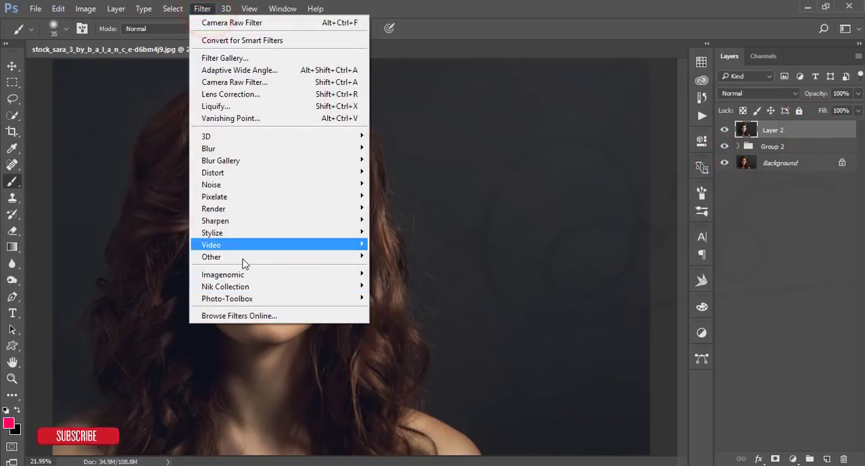
mouse_move(265, 288)
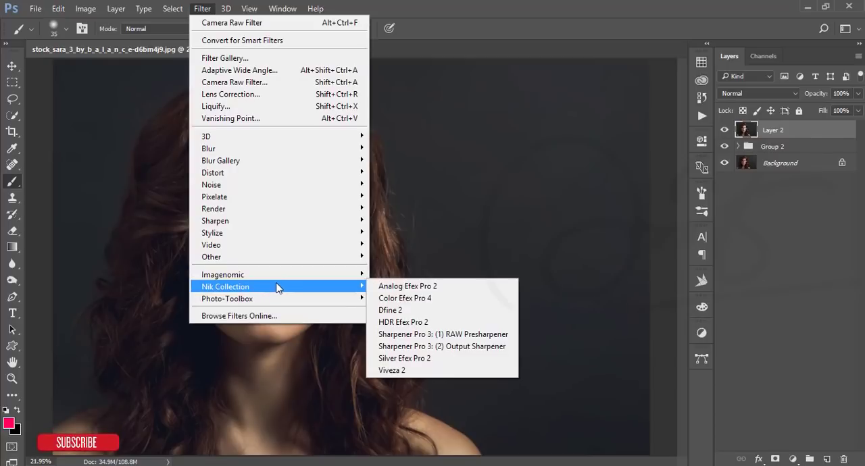
left_click(405, 298)
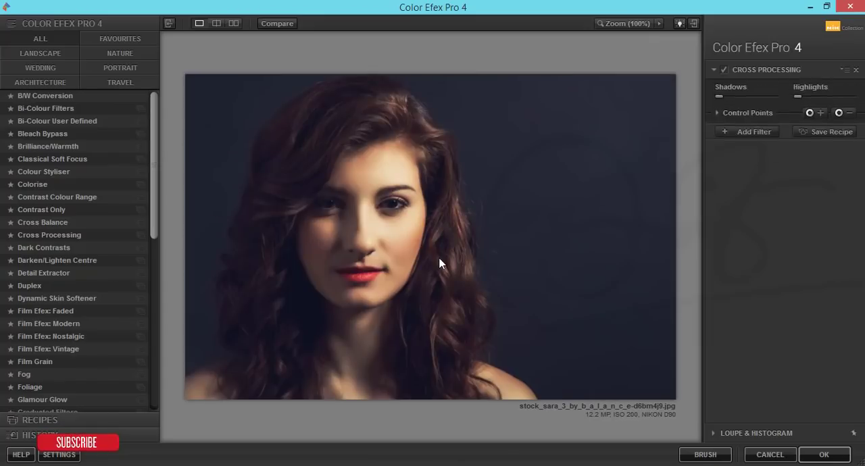
left_click(69, 236)
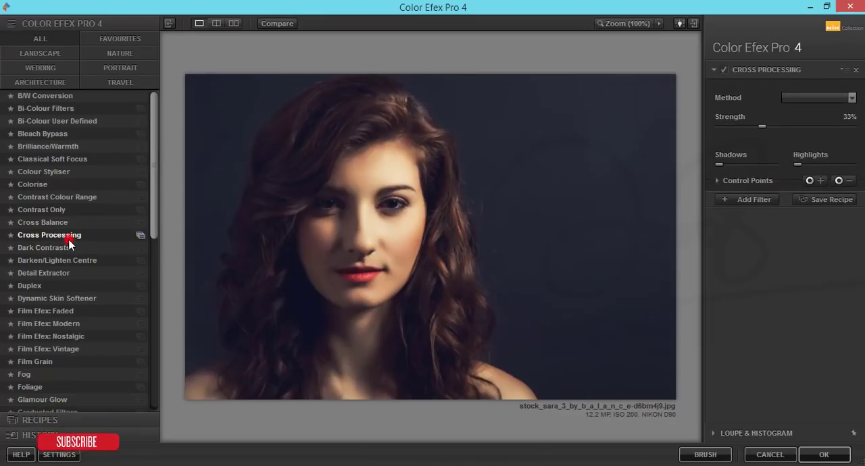
left_click(852, 98)
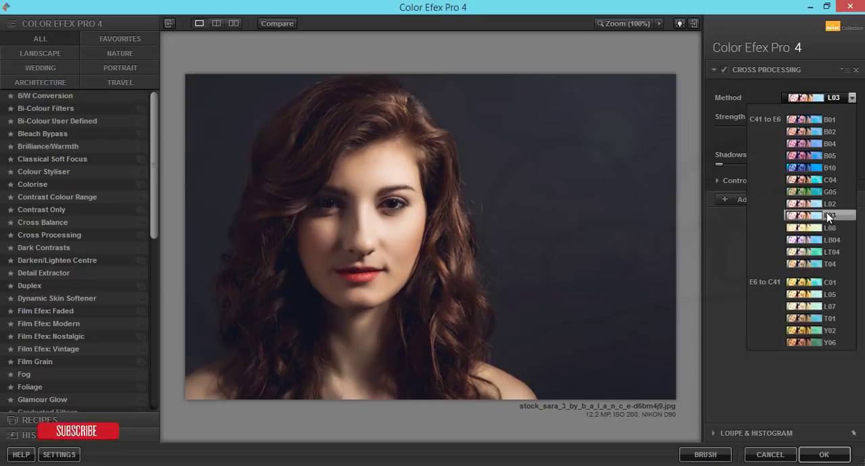
left_click(826, 212)
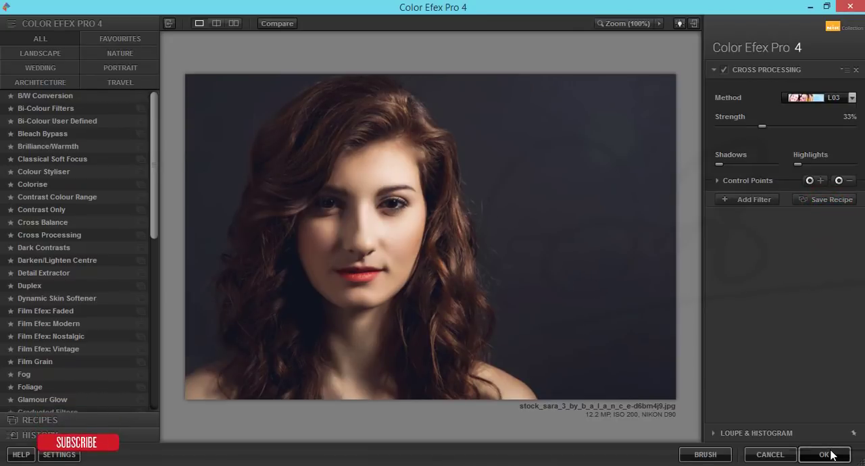
Step: Apply the Cross Processing filter at 33% strength and compare the result with the original Background
left_click(717, 180)
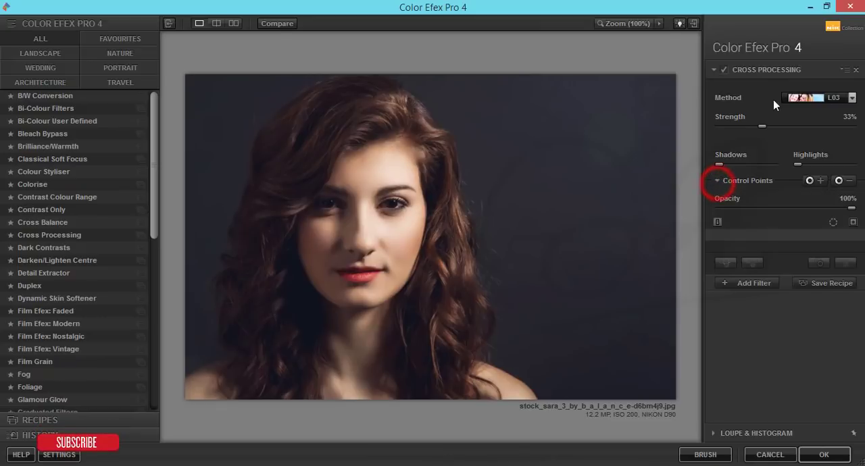
left_click(765, 127)
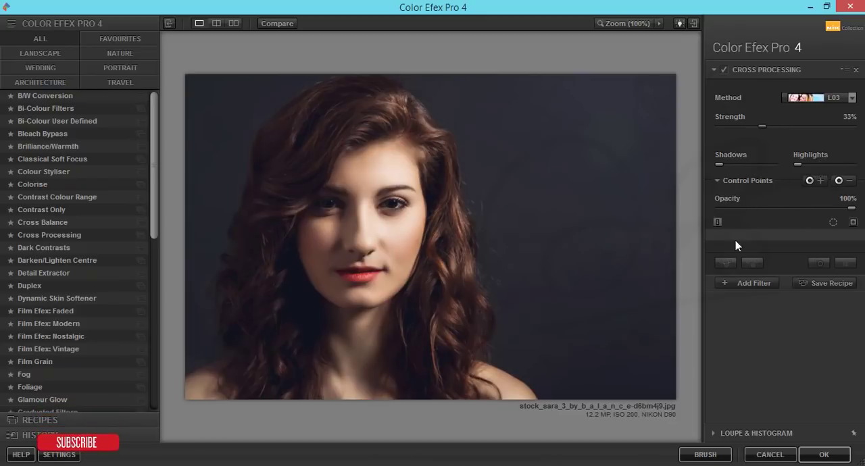
left_click(826, 455)
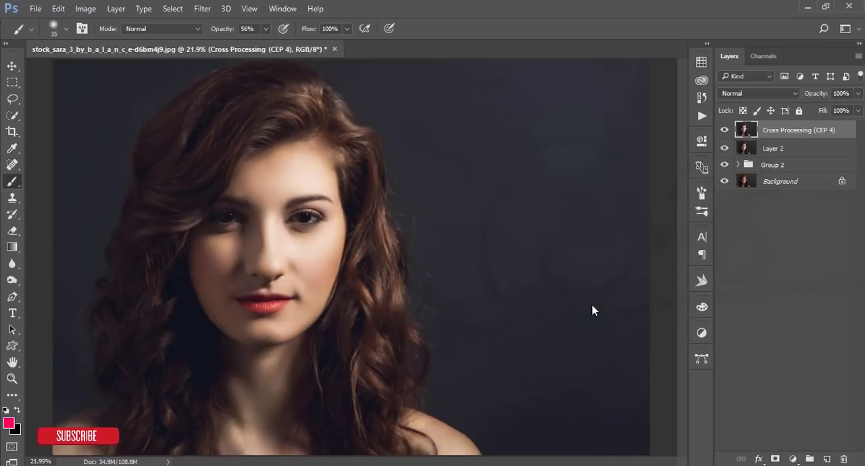
left_click(725, 182, "alt")
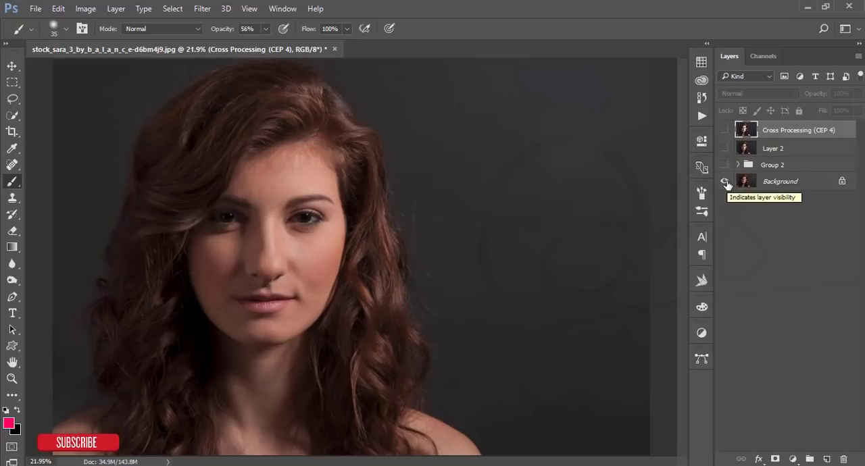
left_click(724, 181, "alt")
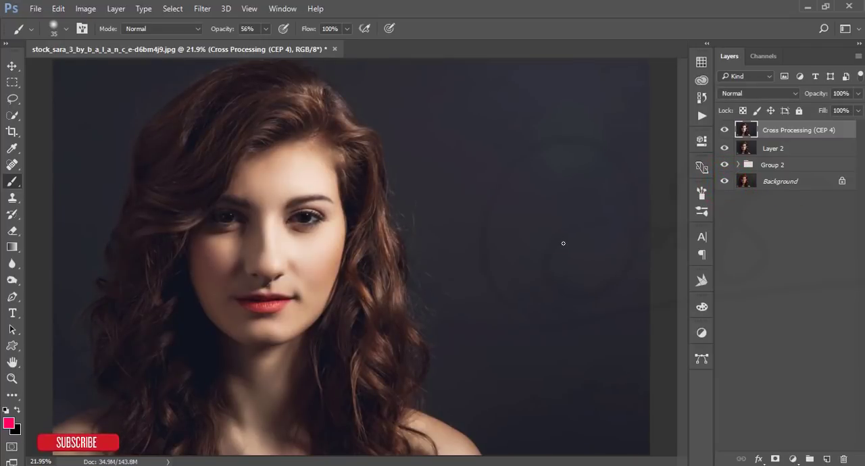
Step: Add a new layer above the Cross Processing layer and ready the Brush tool with default black and white colors
left_click(12, 66)
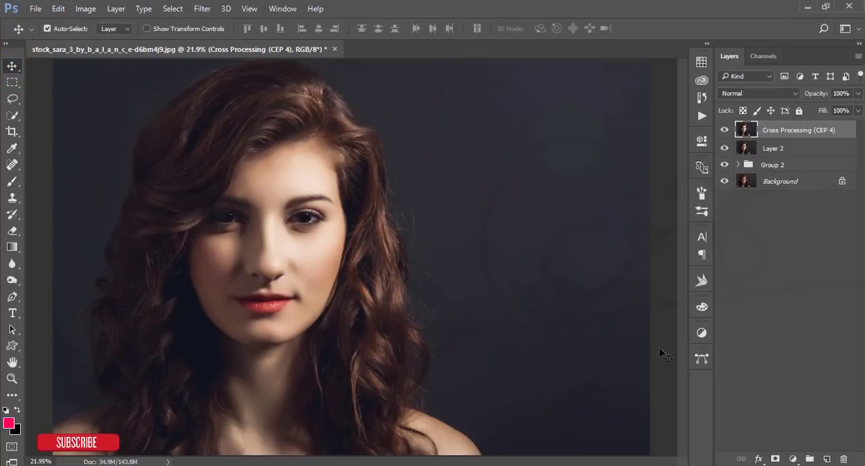
left_click(829, 459)
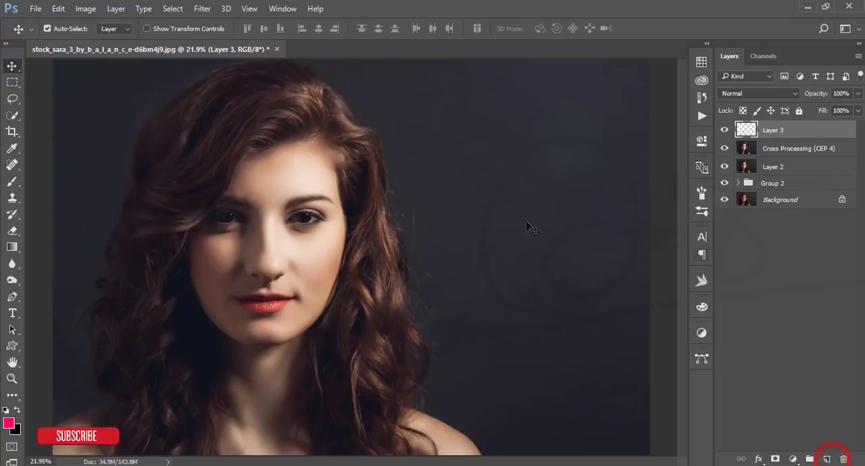
left_click(11, 183)
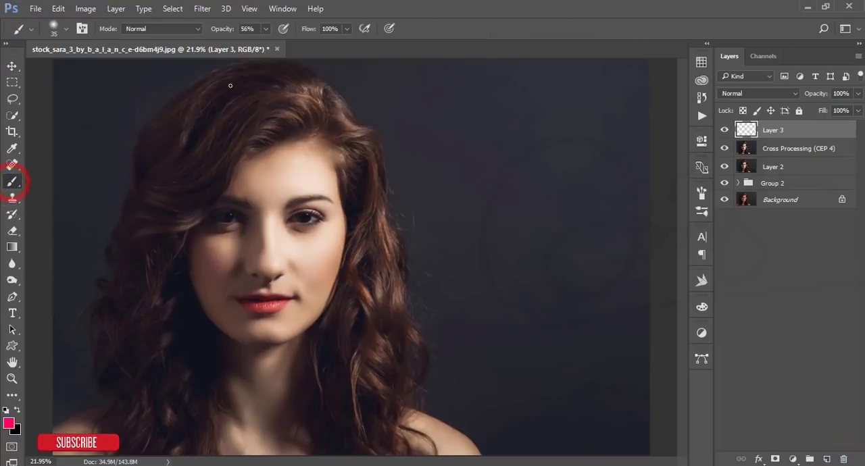
left_click(5, 410)
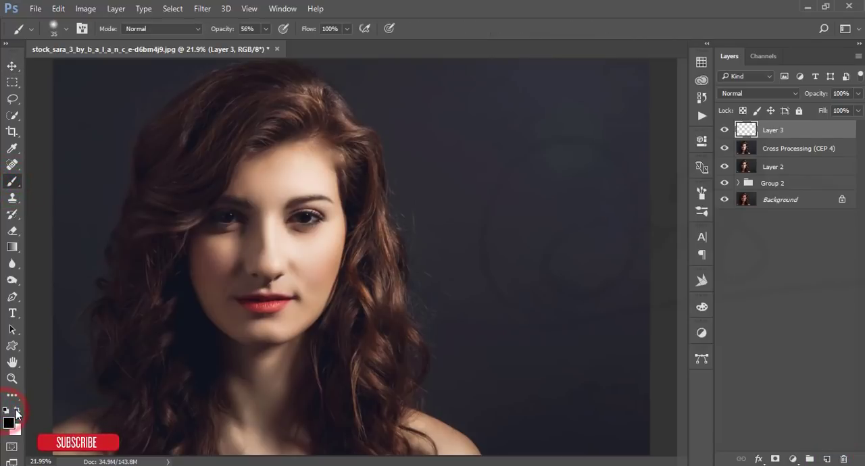
Step: Prepare a white brush of size 100 at 100% opacity for painting on the eyes
scroll(227, 226, "up", 6)
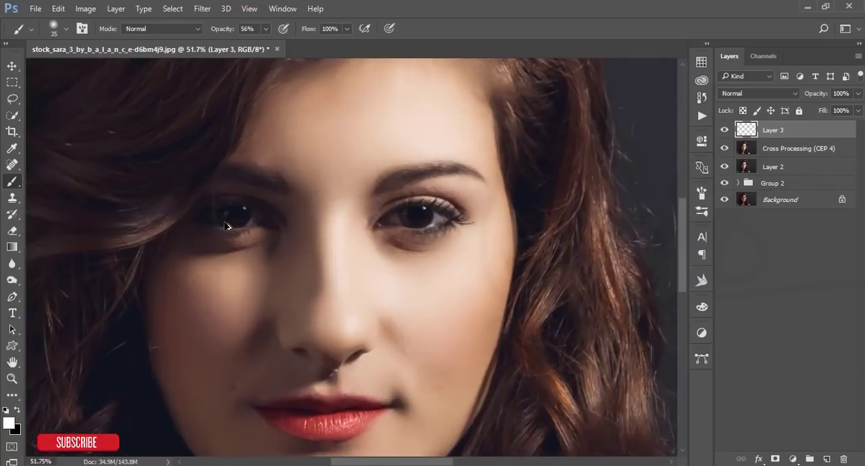
scroll(227, 226, "up", 3)
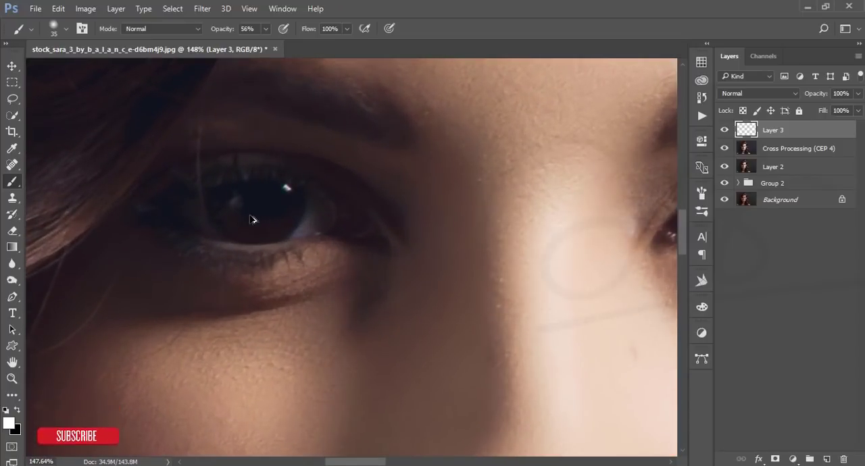
key("bracketright")
key("bracketright")
key("bracketright")
key("bracketright")
key("bracketright")
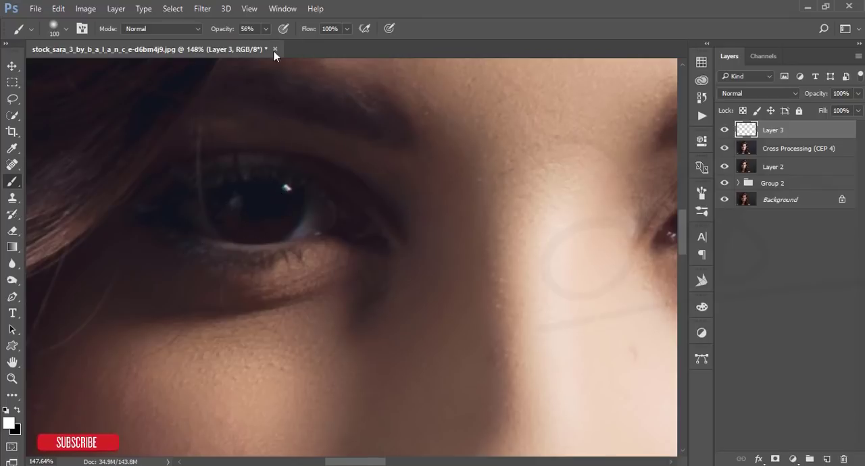
left_click_drag(268, 44, 304, 46)
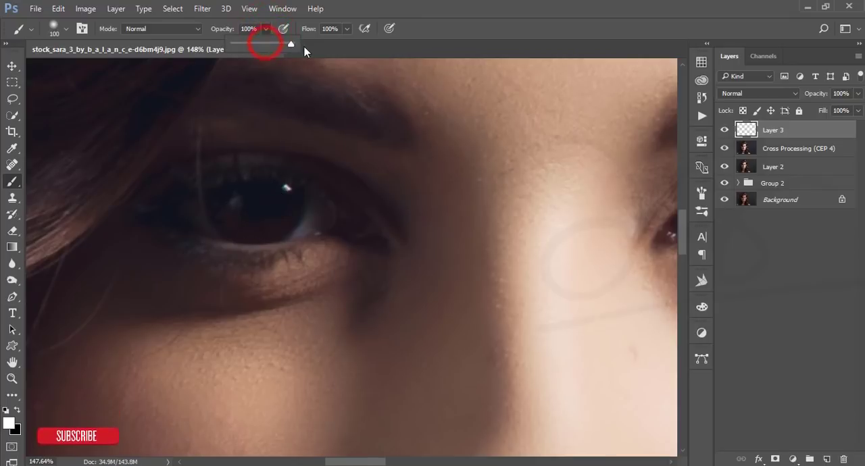
left_click(348, 29)
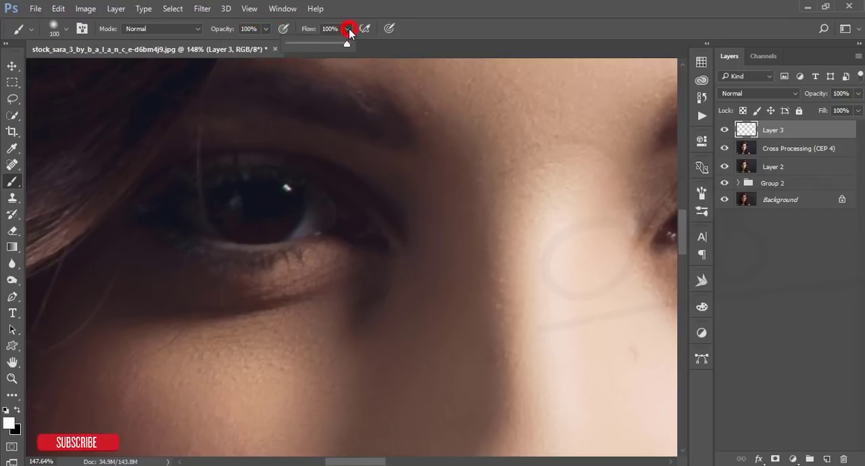
Step: Paint one soft white dab over each iris on the new layer
left_click(257, 208)
left_click_drag(529, 205, 189, 238)
left_click_drag(376, 239, 509, 226)
left_click(272, 259)
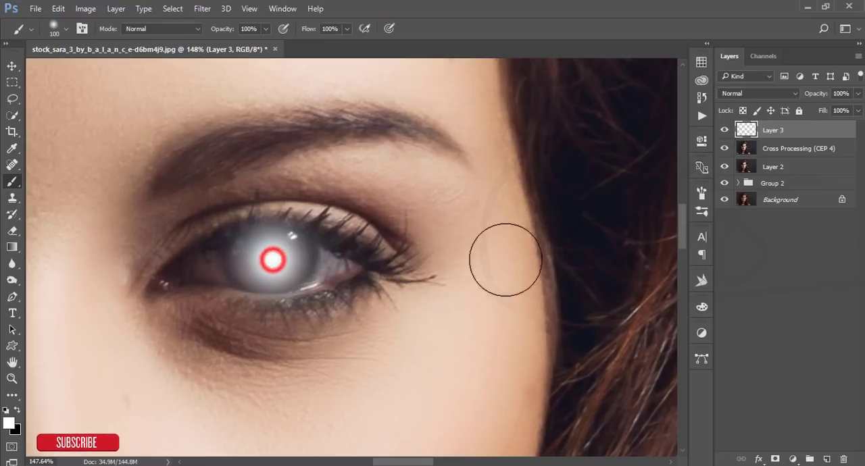
Step: Set the blend mode of the white eye-dab layer to Overlay
scroll(507, 289, "down", 5)
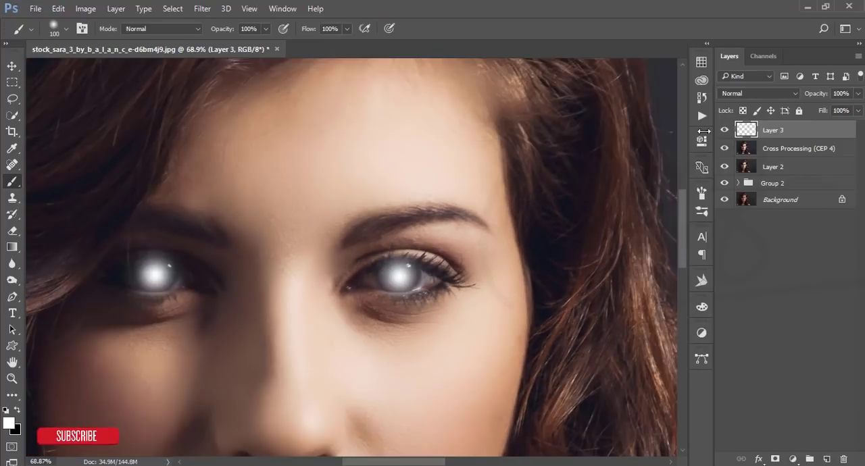
left_click(781, 92)
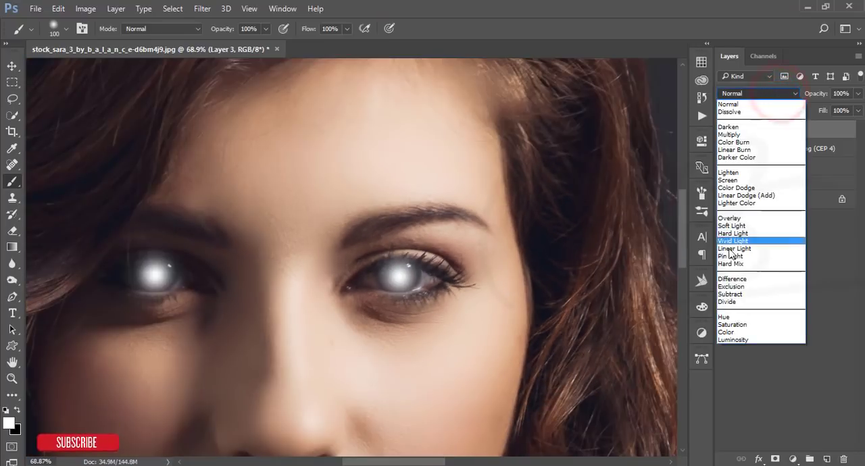
left_click(729, 219)
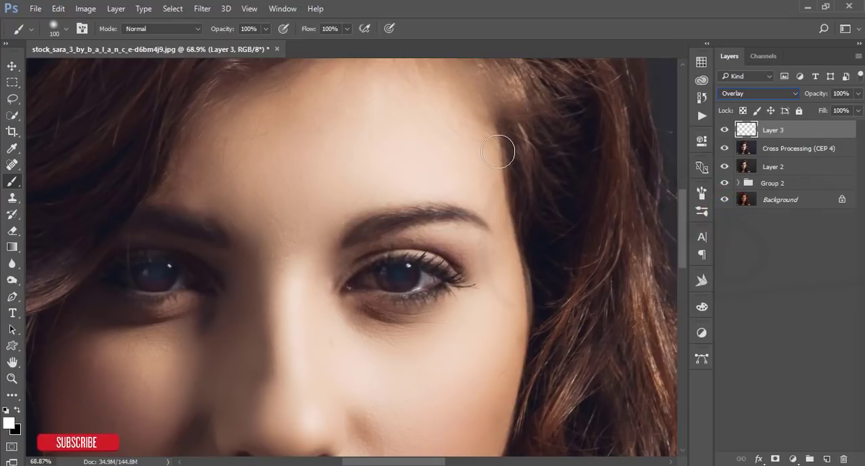
Step: Compare the full portrait with the eye-brightening layer hidden and shown
key("ctrl+0")
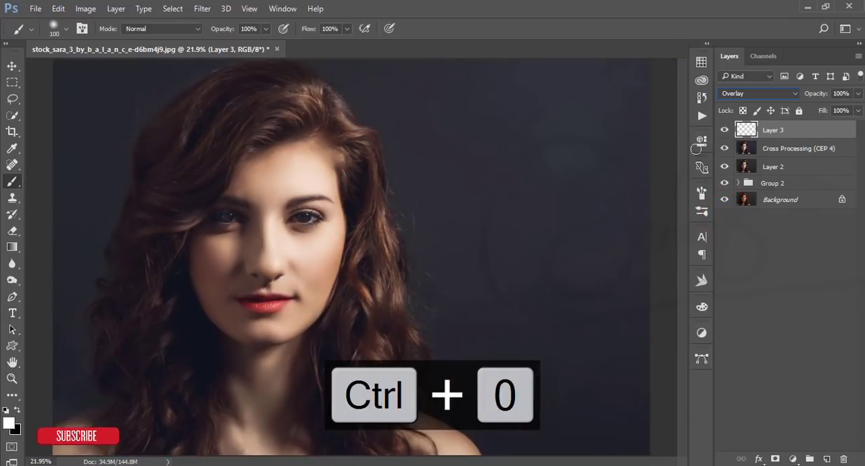
left_click(725, 131)
left_click(725, 130)
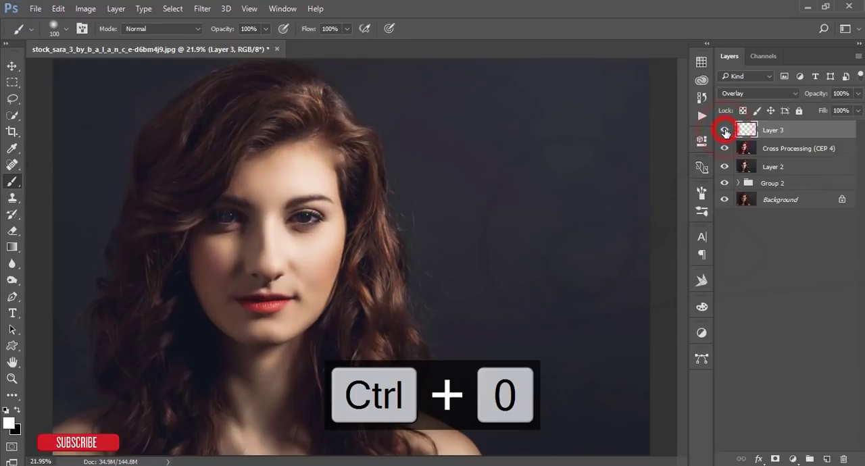
Step: Reduce the eye-brightening layer's opacity to 70% and check its effect by toggling the layer's visibility
left_click_drag(821, 96, 802, 93)
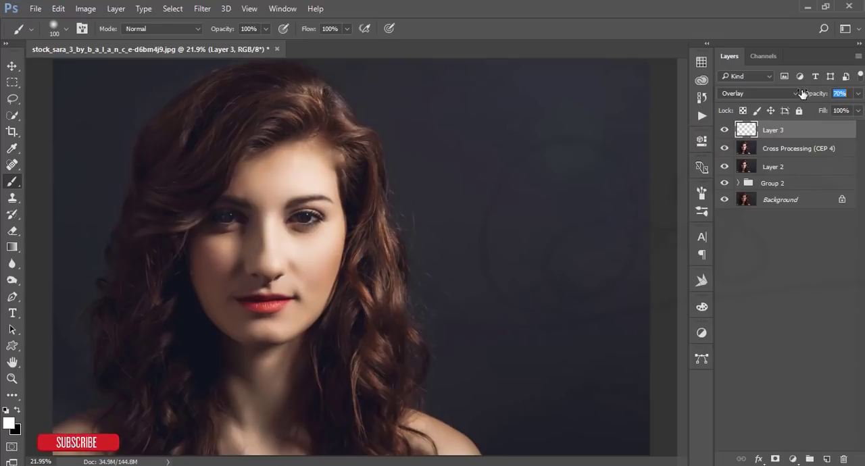
left_click(725, 130)
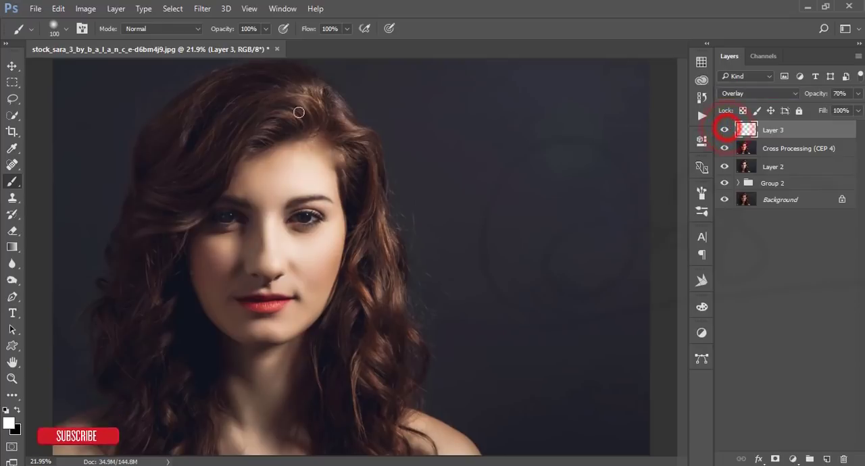
Step: Group Layer 3, Cross Processing (CEP 4) and Layer 2, and stamp all visible layers onto a new layer on top
left_click(11, 66)
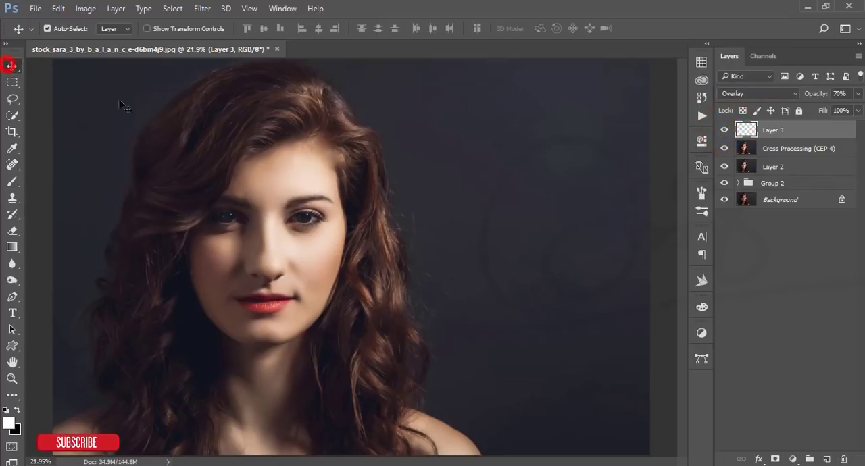
left_click(796, 168, "shift")
key("ctrl+g")
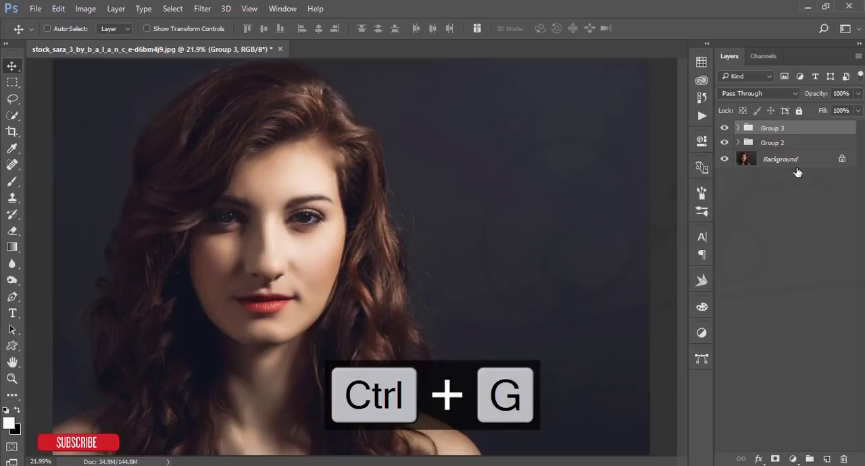
key("ctrl+shift+alt+e")
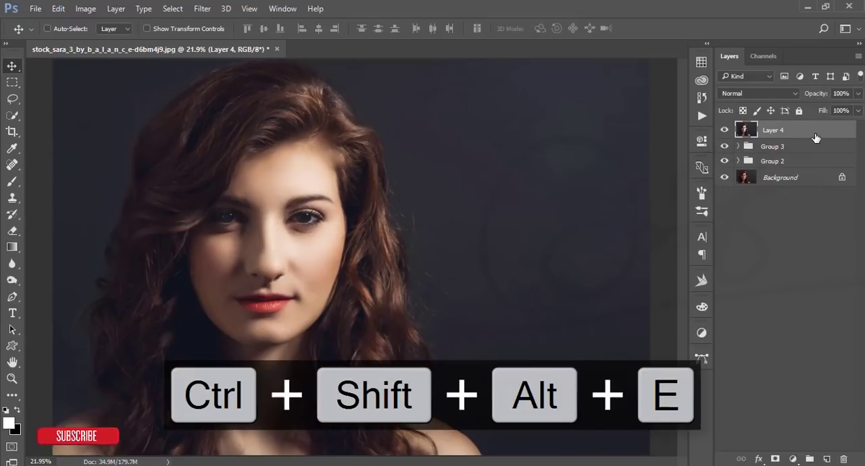
Step: Duplicate the stamped portrait layer and set the copy's blend mode to Vivid Light
key("ctrl+j")
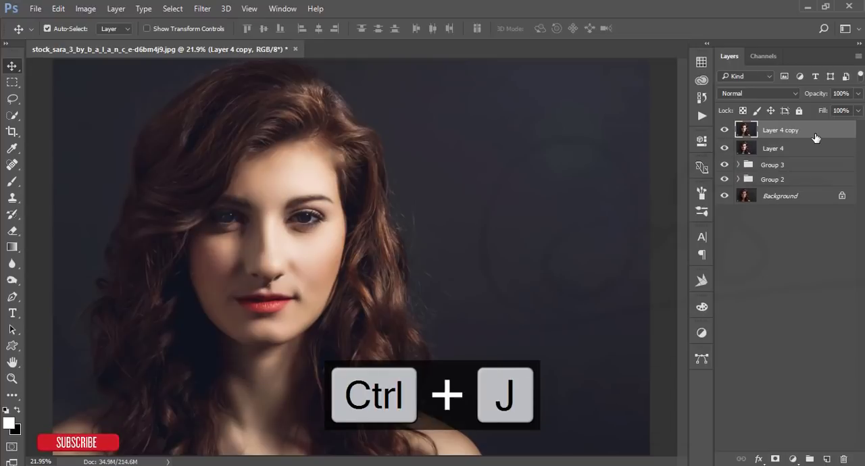
left_click(733, 96)
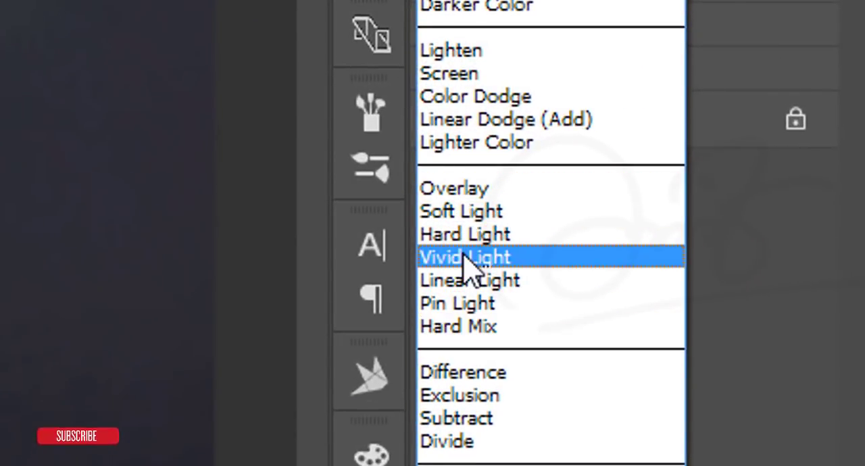
left_click(466, 258)
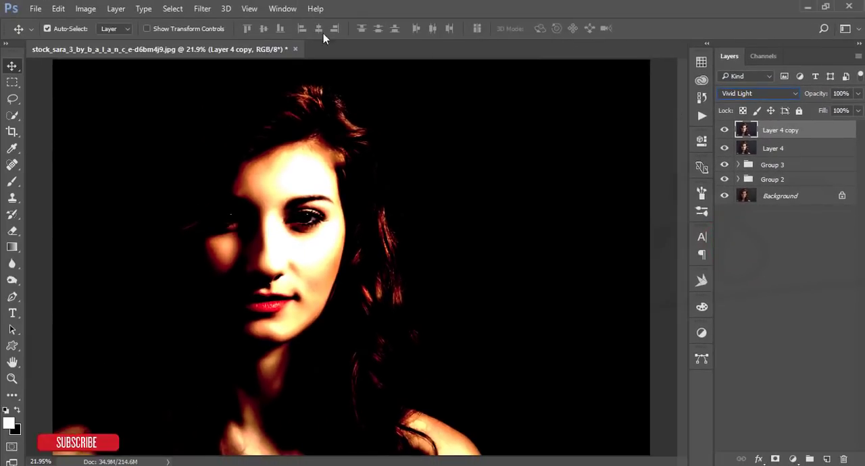
Step: Sharpen the Vivid Light copy with a High Pass filter at a radius of 1 pixel, checking details in the preview
left_click(202, 8)
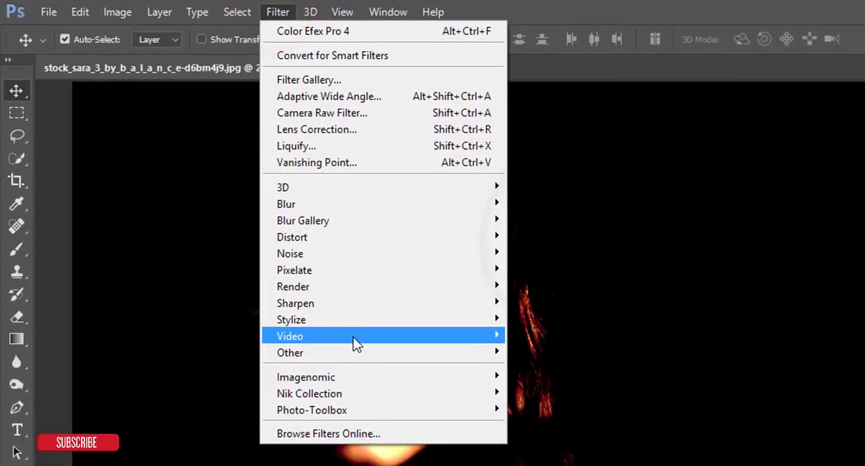
mouse_move(354, 354)
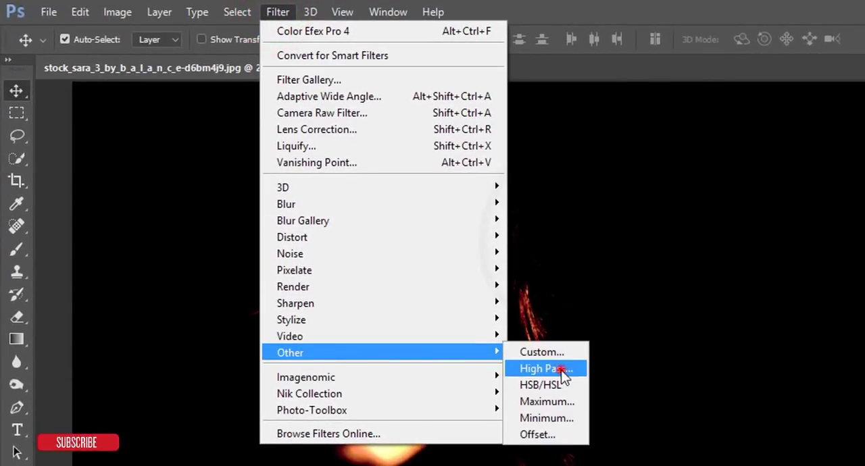
left_click(545, 368)
left_click_drag(571, 128, 789, 69)
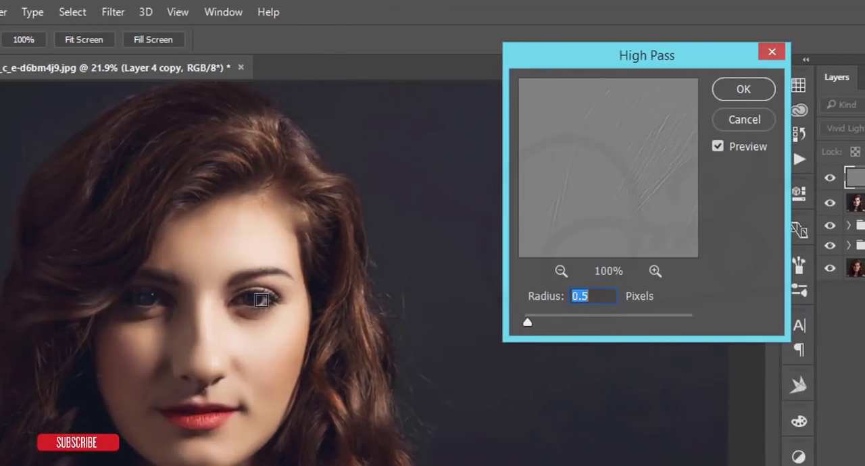
left_click(259, 300)
left_click(252, 333)
left_click(602, 299)
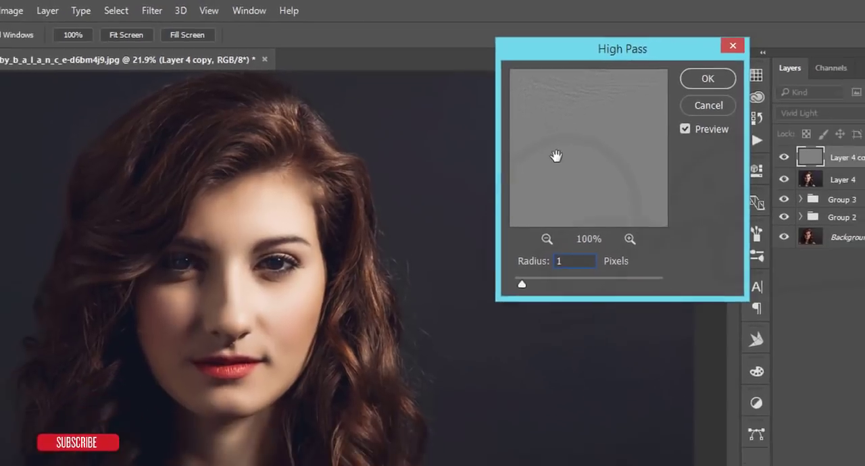
left_click_drag(592, 131, 647, 251)
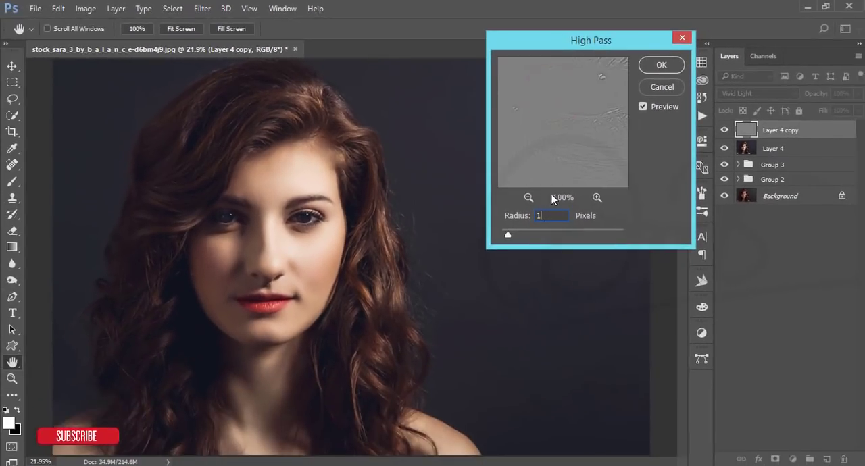
left_click(657, 65)
Step: Group the High Pass copy with Layer 4 and stamp all visible layers onto a new top layer
left_click(768, 149, "shift")
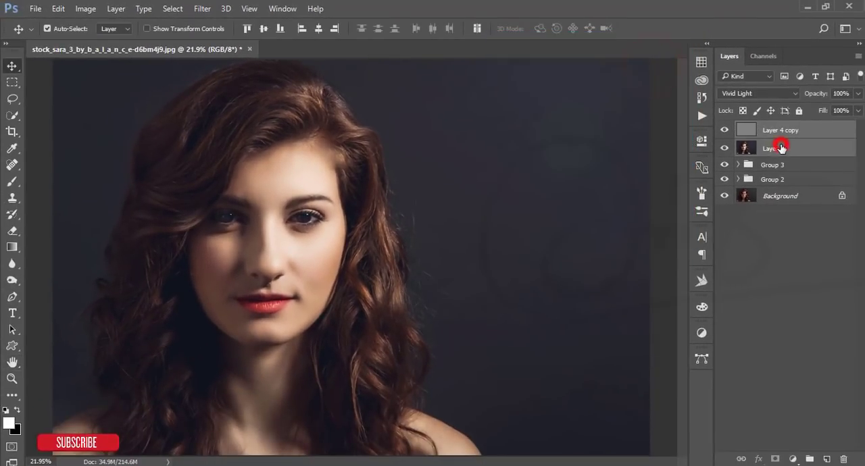
key("ctrl+g")
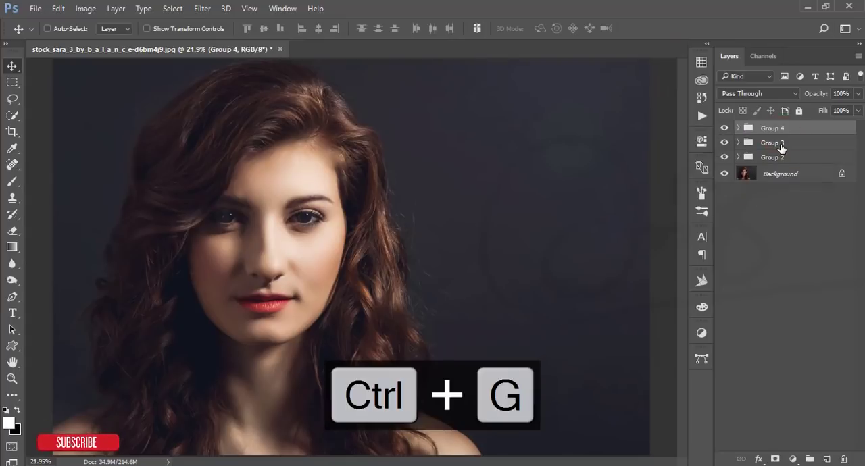
key("ctrl+shift+alt+e")
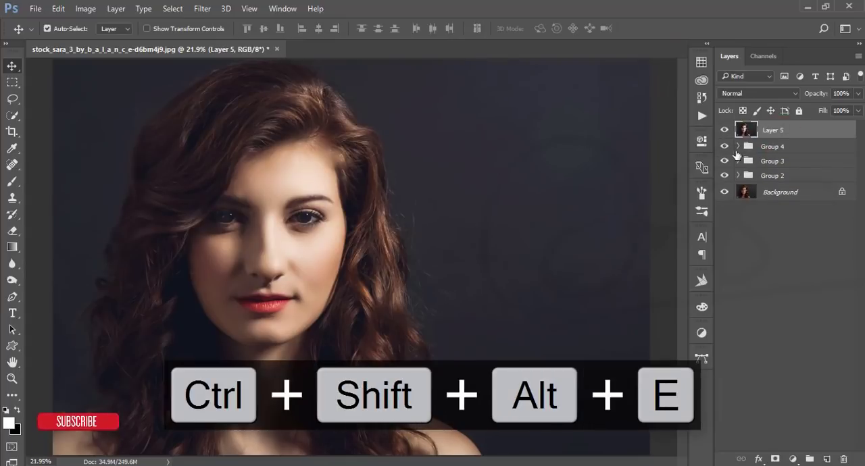
Step: Compare the finished portrait with the original by showing only the Background layer and restoring all layers
left_click(725, 192, "alt")
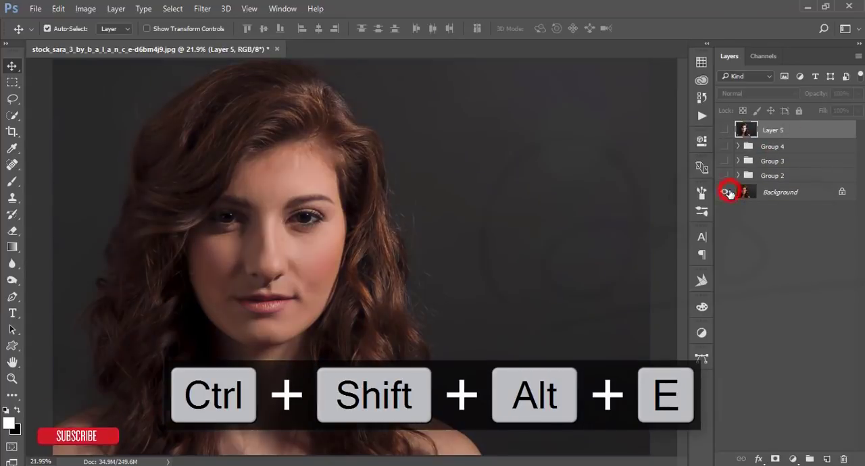
left_click(727, 193, "alt")
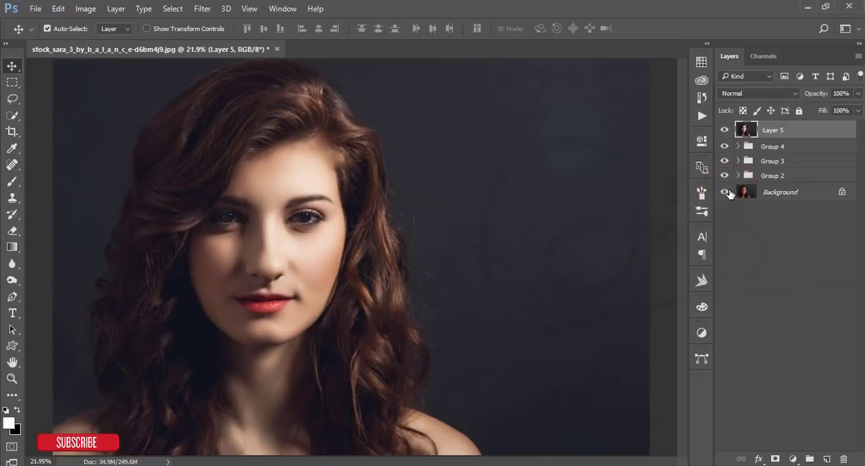